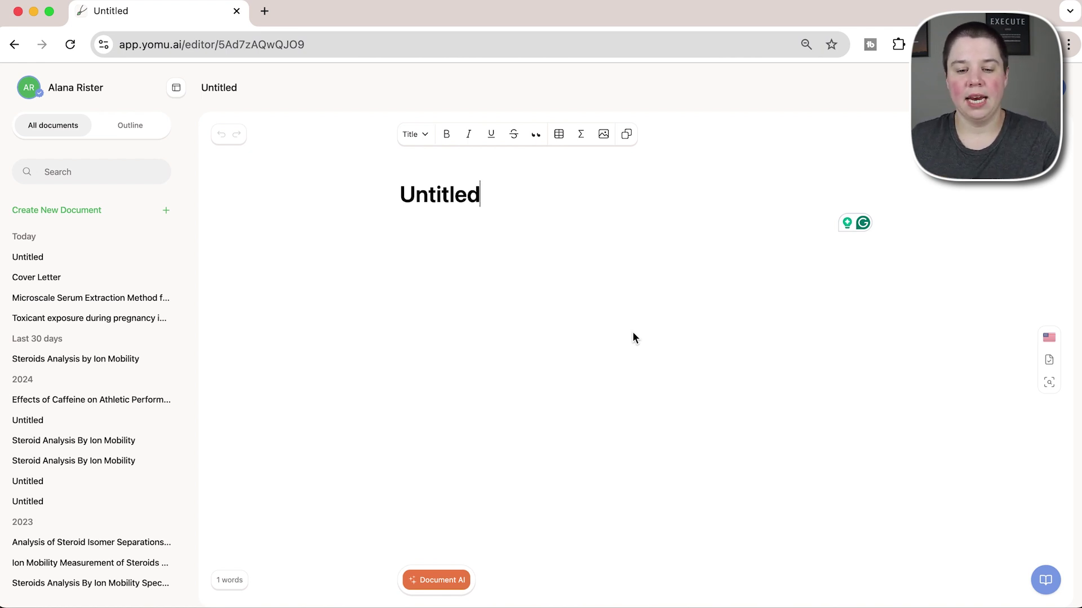
Select the placeholder 'Untitled' document title so it can be replaced
left_click_drag(487, 196, 404, 201)
Retitle the document 'Cover Letter For Systematic Review' and add an empty paragraph below
type("Cover Lef")
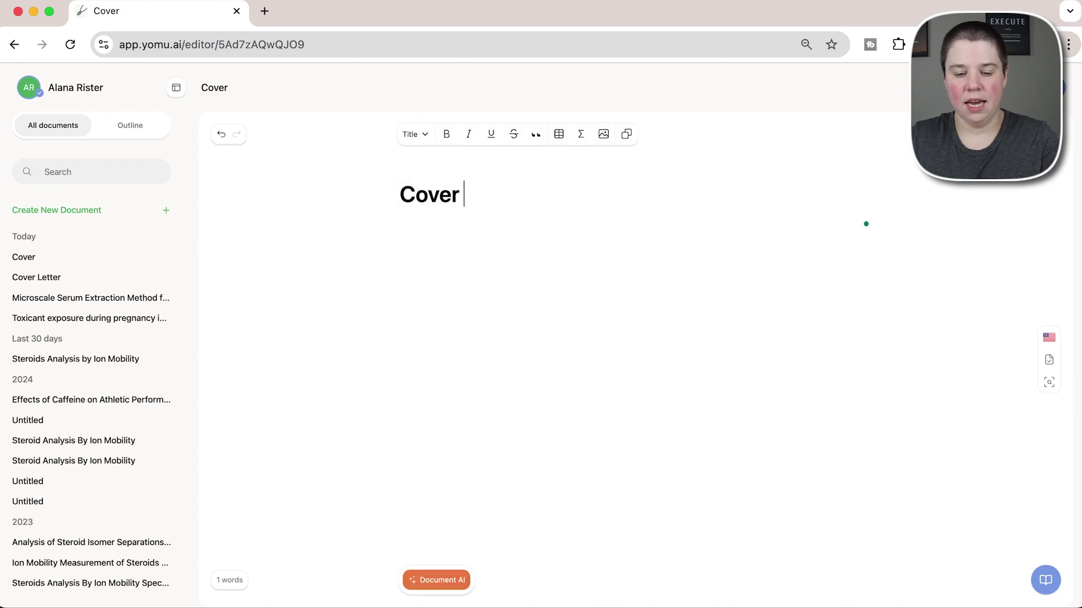
key("BackSpace")
type("tter ")
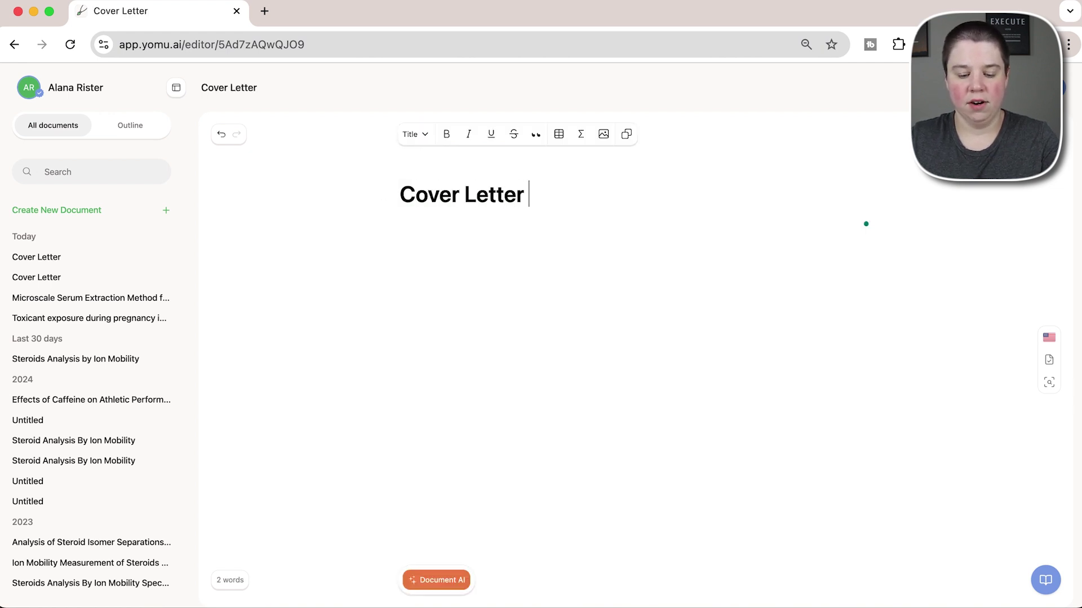
type("For Systema")
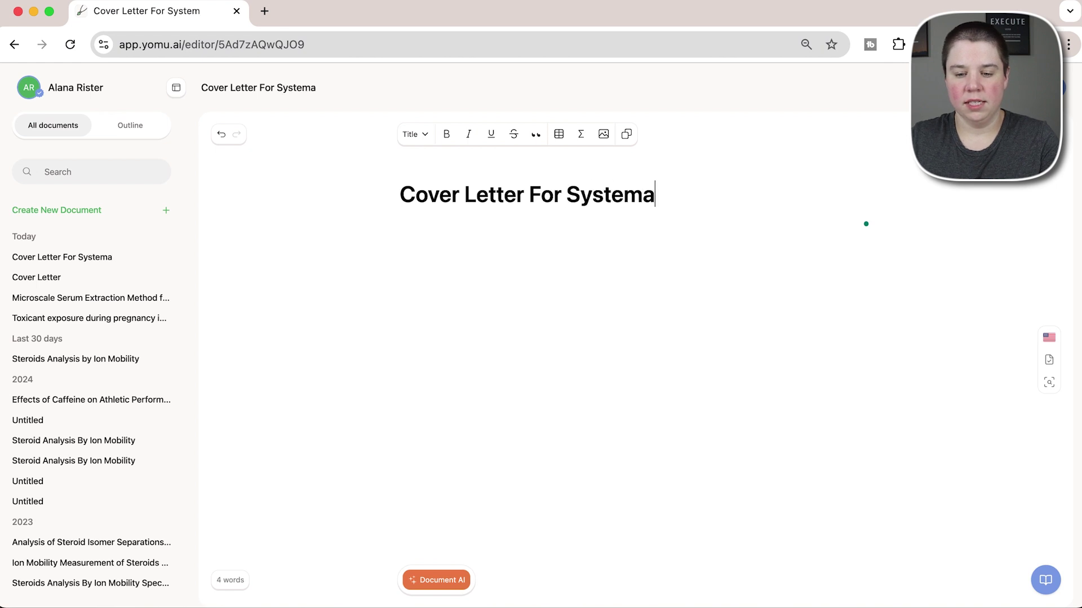
type("tic Review")
key("Return")
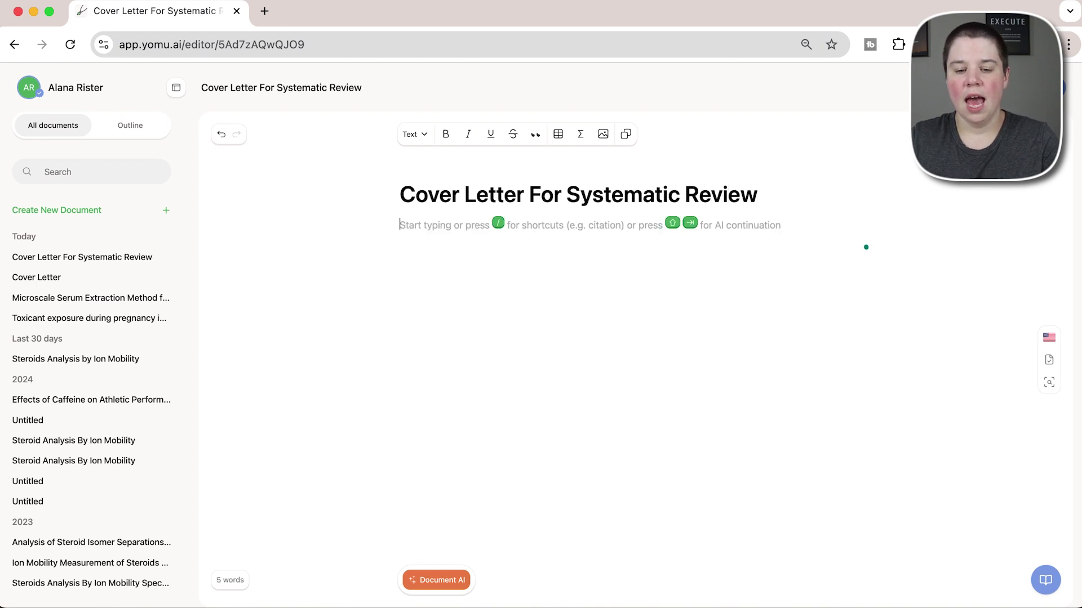
left_click(384, 225)
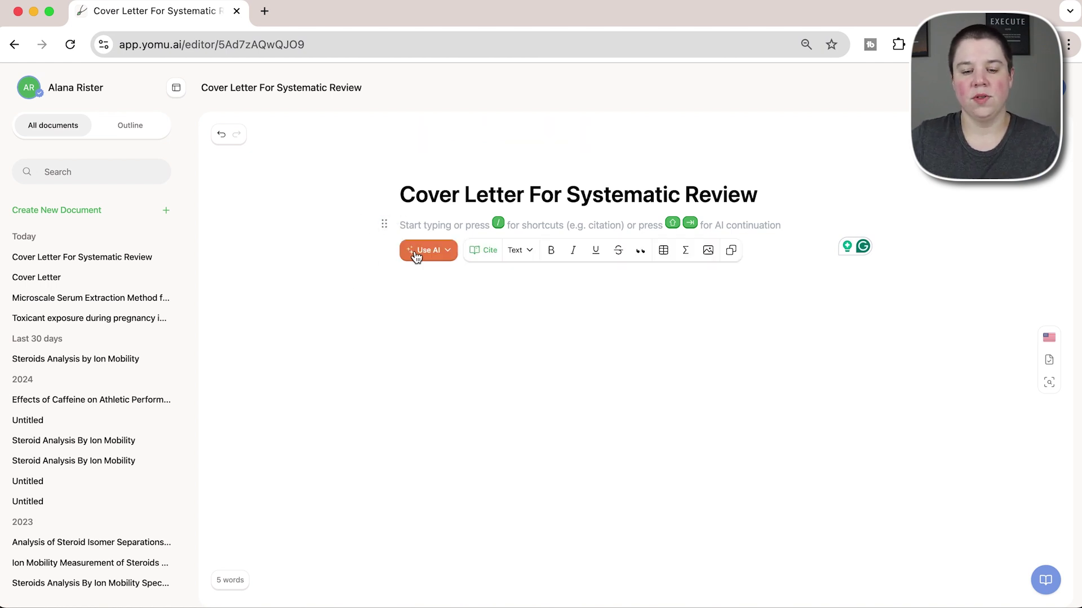
Ask Yomu AI, via a pasted prompt, for a caffeine-and-powerlifting systematic review cover letter
left_click(448, 252)
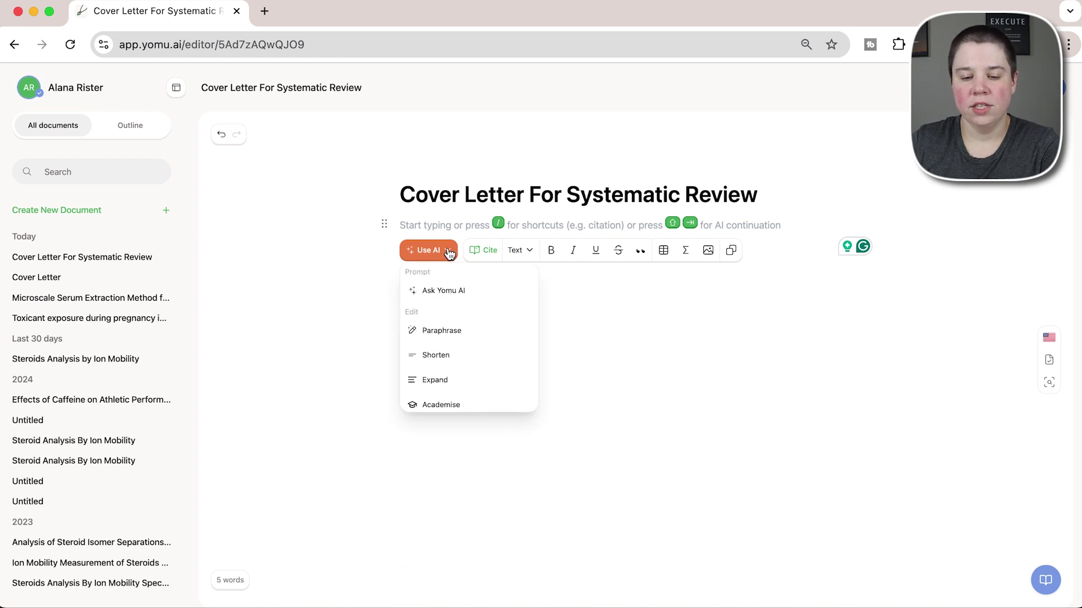
left_click(433, 292)
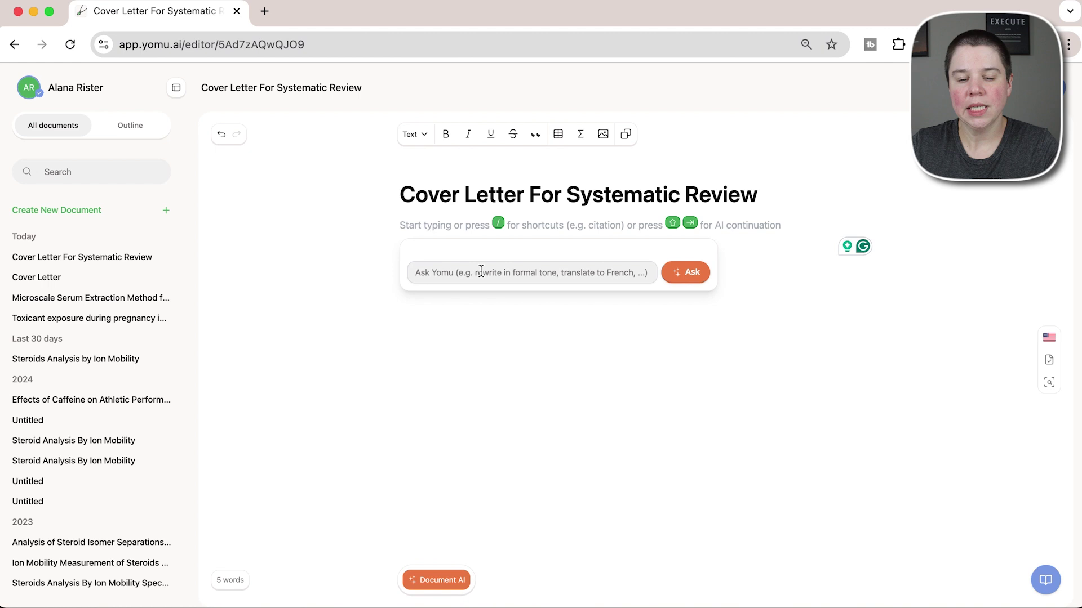
key("super+v")
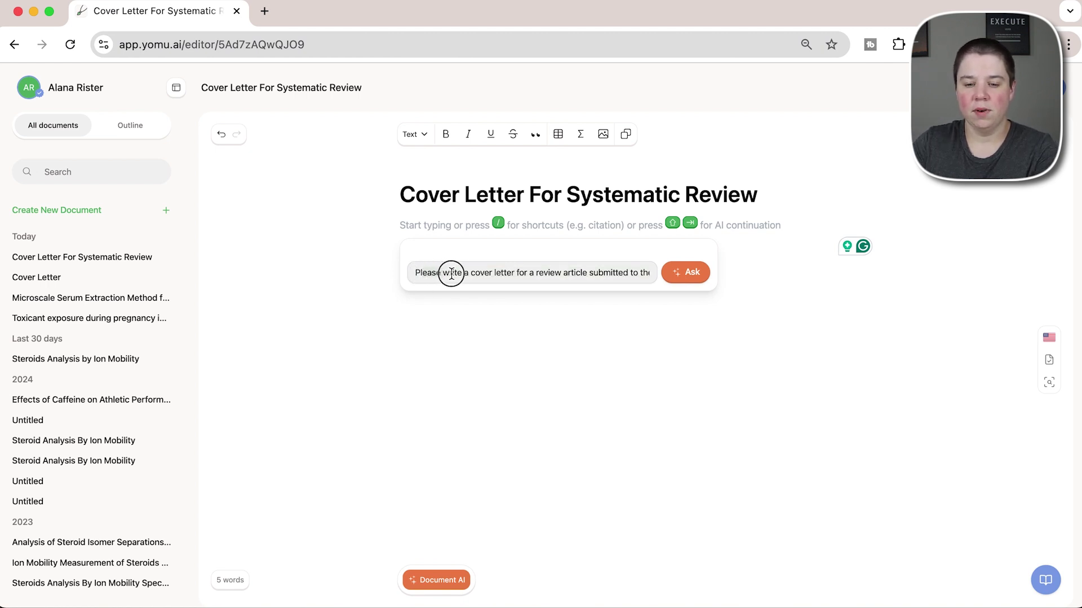
scroll(636, 274, "right", 10)
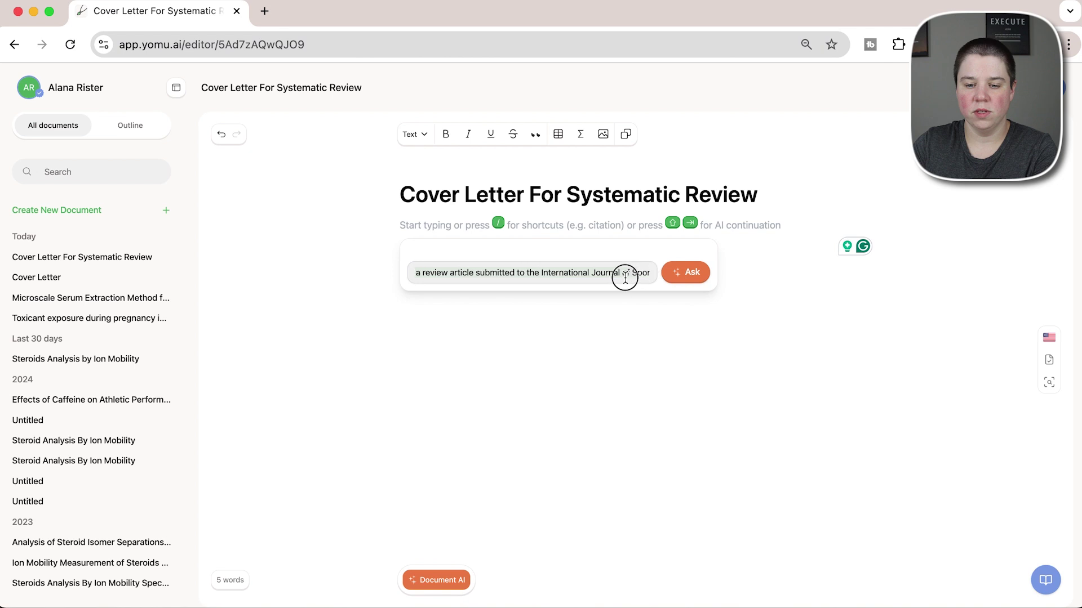
scroll(625, 274, "right", 5)
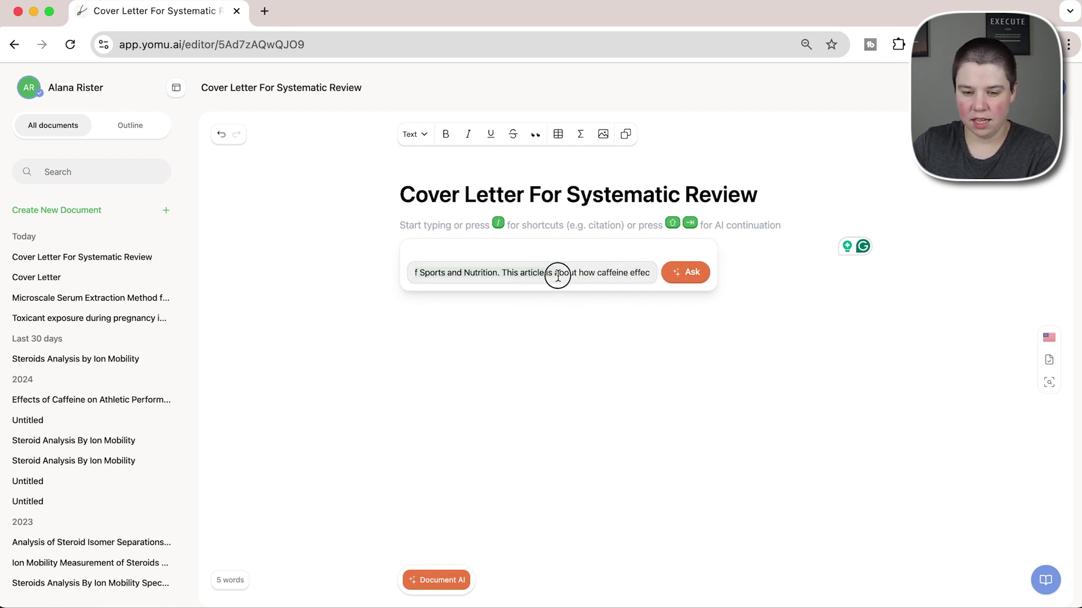
scroll(642, 274, "right", 10)
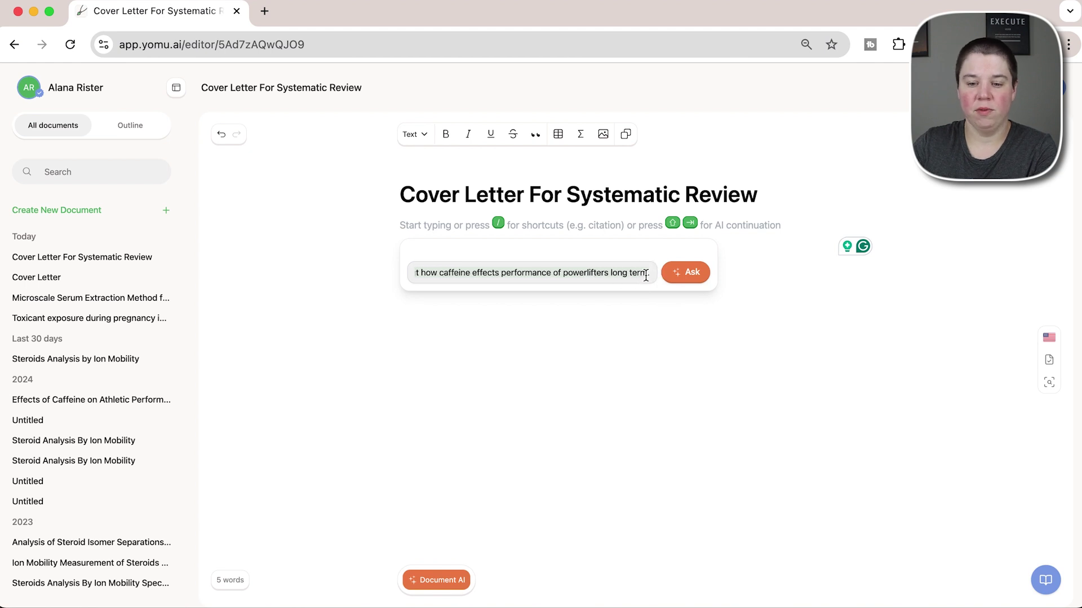
type(".")
left_click(637, 273)
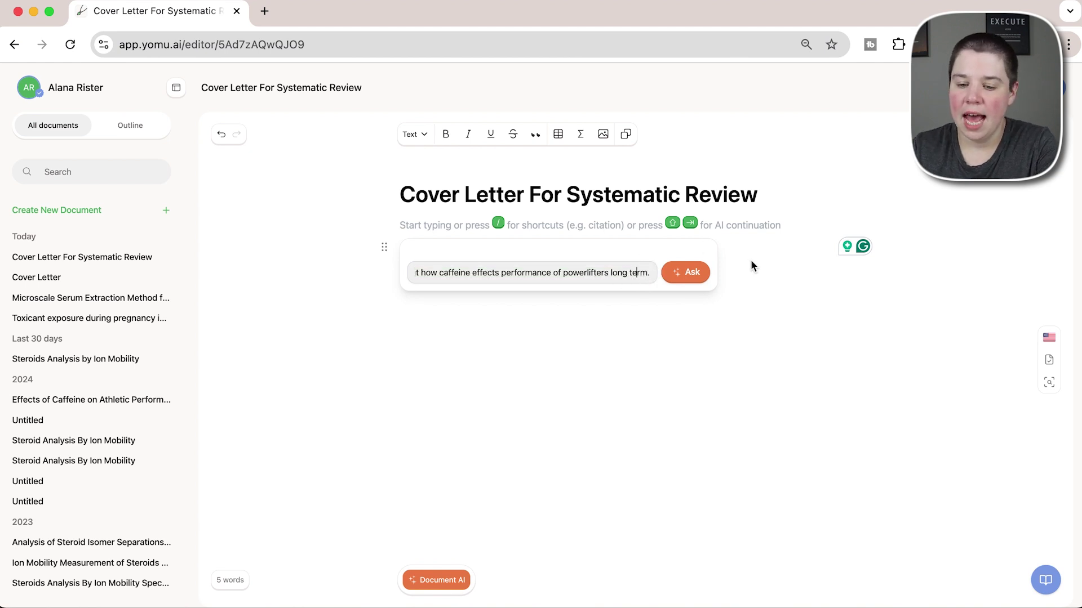
left_click(692, 274)
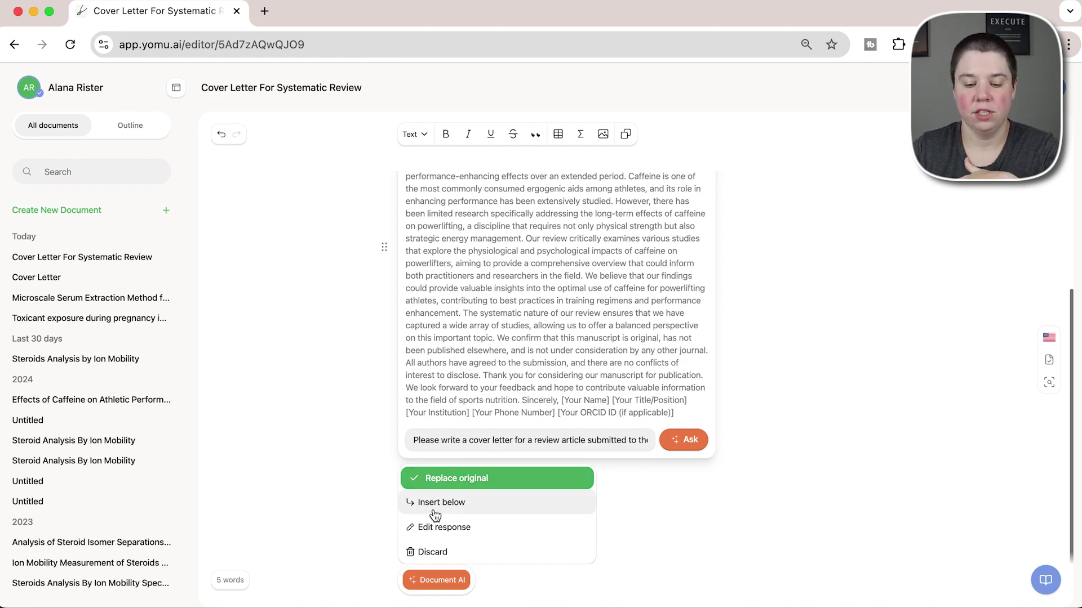
Replace the empty paragraph with the AI-drafted letter, bringing the document to 293 words
left_click(439, 479)
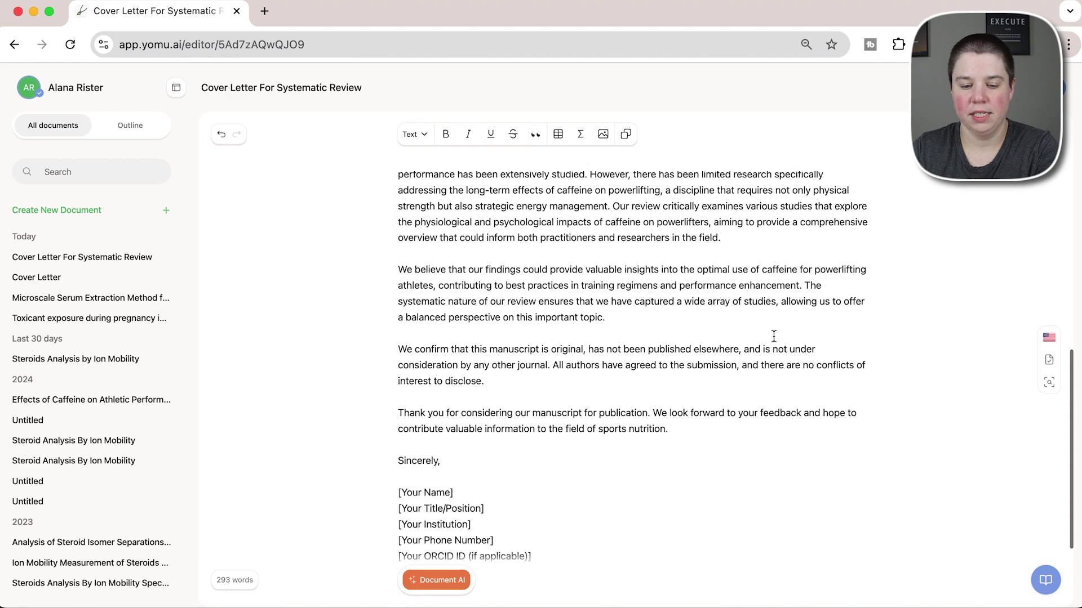
scroll(773, 338, "up", 6)
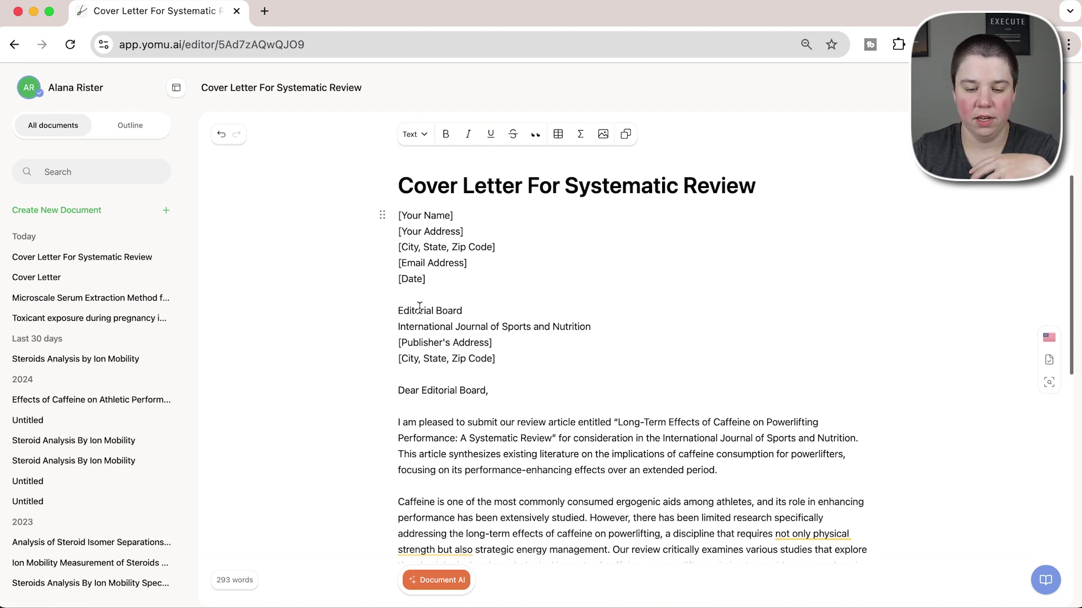
scroll(419, 307, "down", 3)
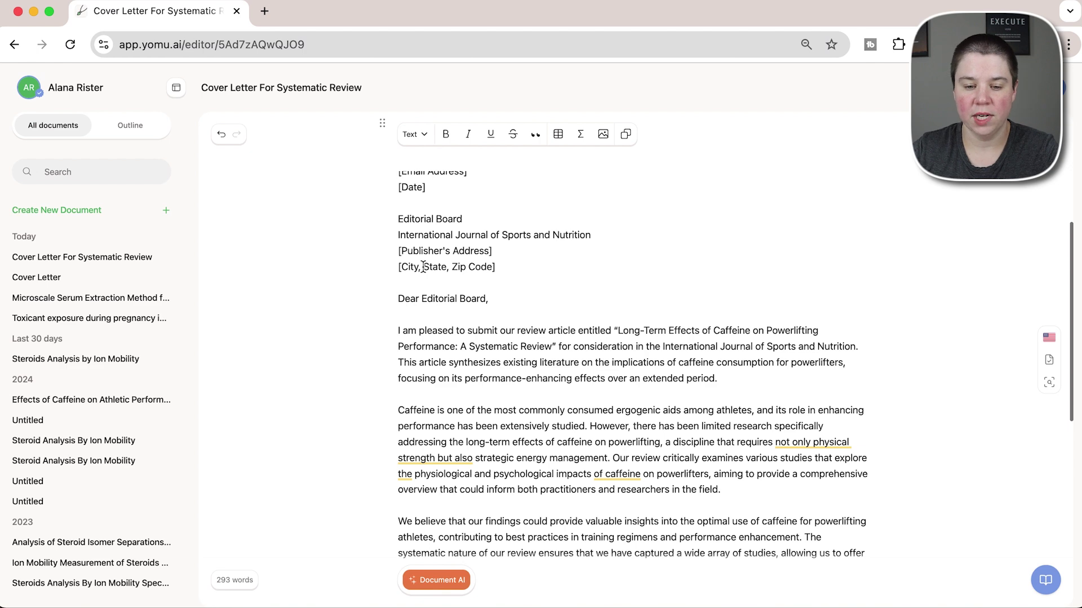
scroll(417, 307, "down", 6)
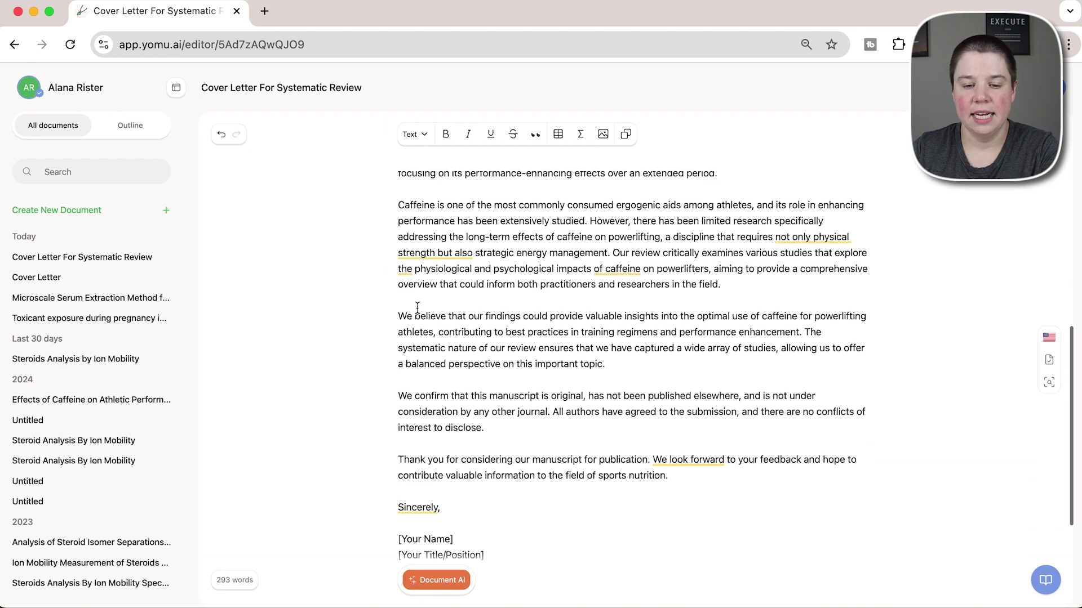
scroll(417, 307, "up", 3)
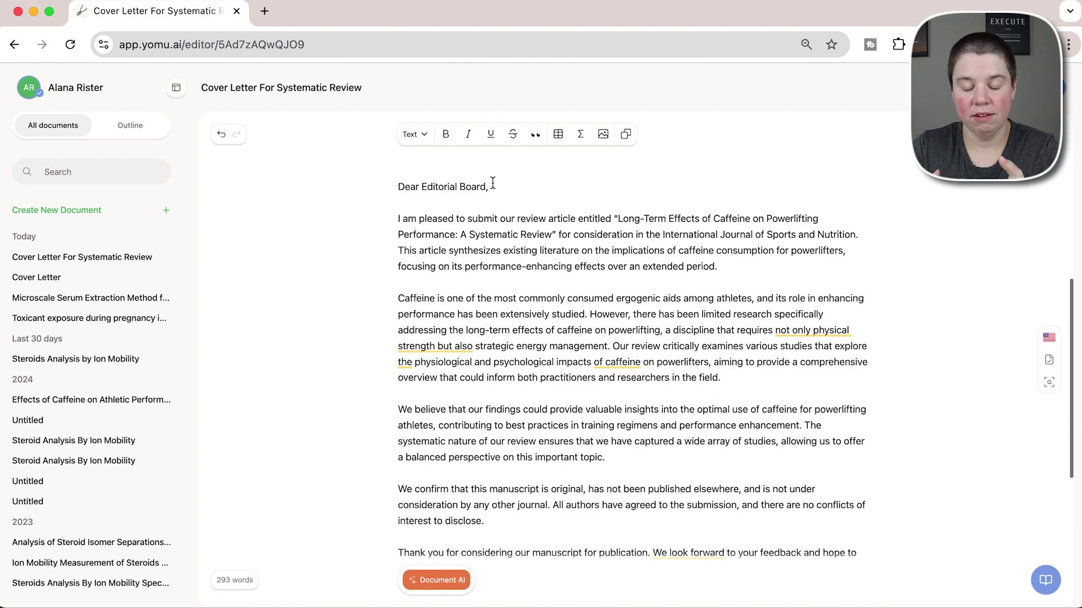
scroll(458, 249, "down", 1)
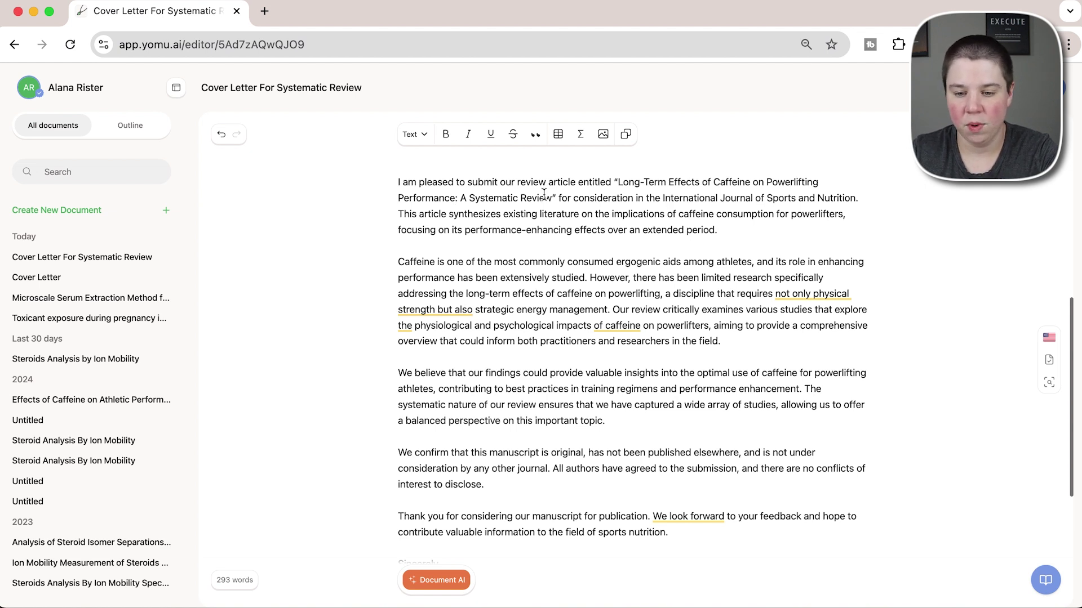
left_click_drag(558, 198, 744, 200)
left_click(743, 200)
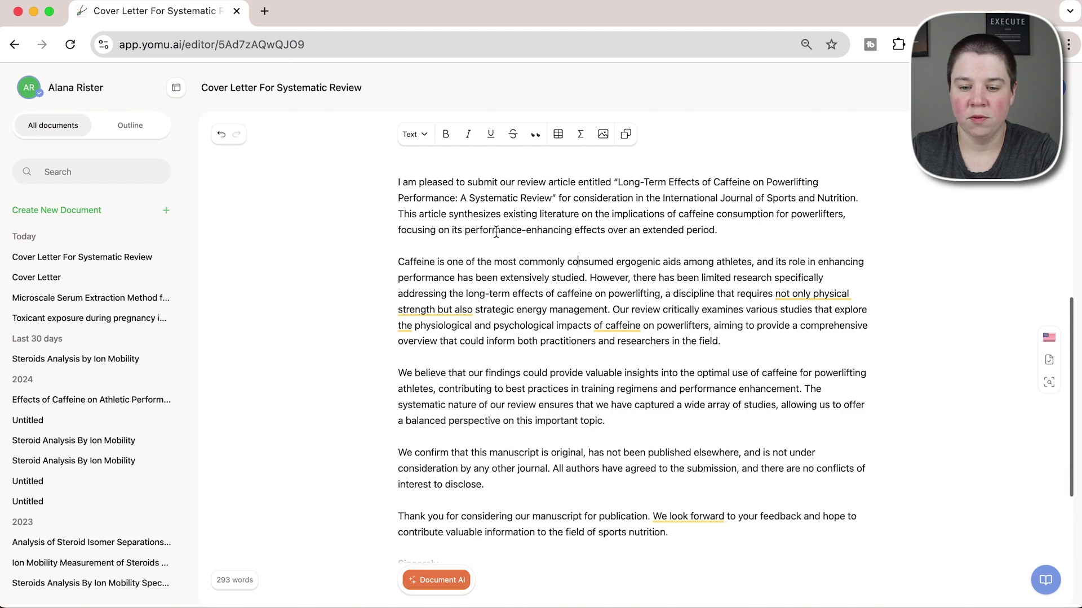
scroll(657, 233, "down", 2)
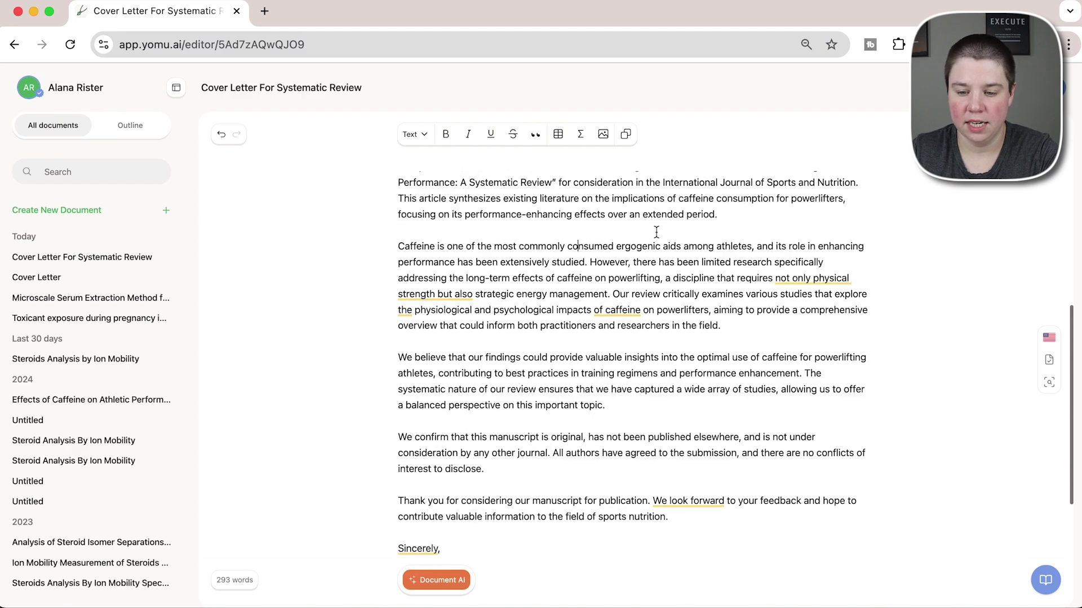
scroll(656, 233, "up", 2)
scroll(597, 235, "down", 3)
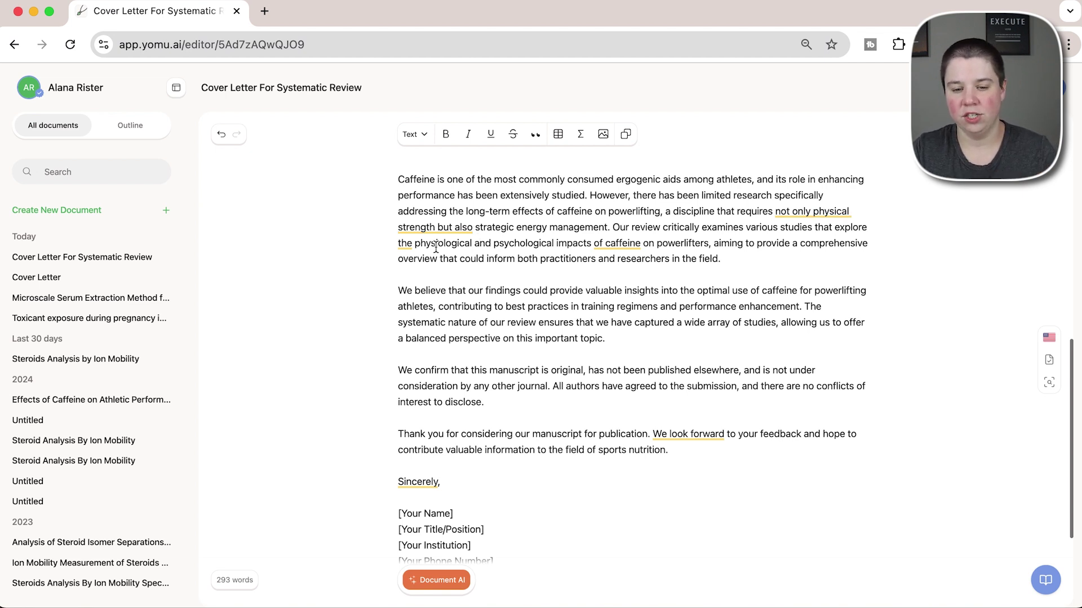
Place the cursor at the end of the caffeine paragraph's last sentence
left_click_drag(493, 243, 550, 243)
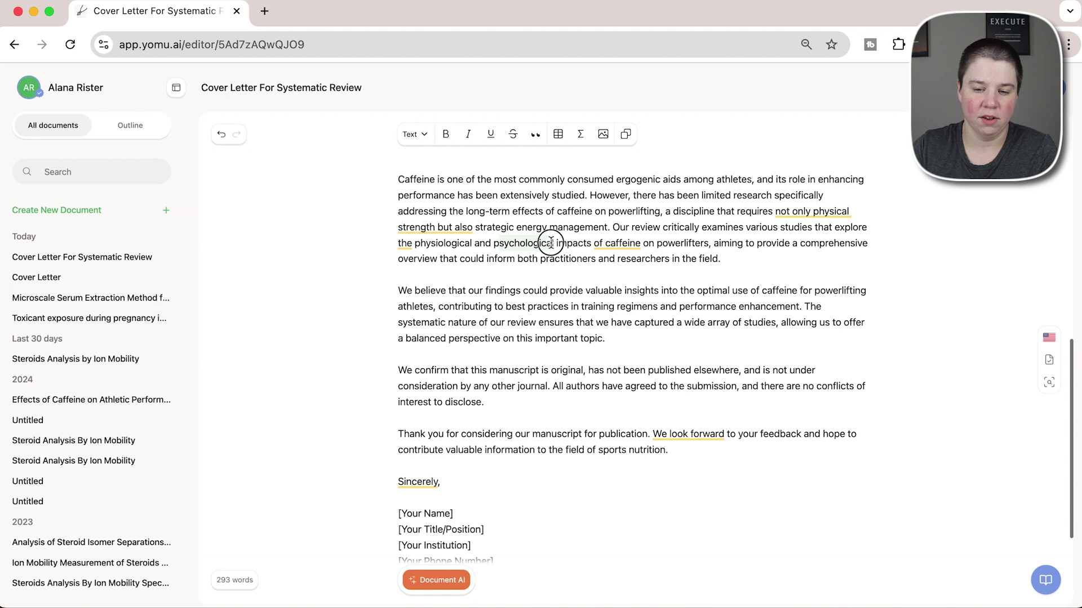
left_click(552, 243)
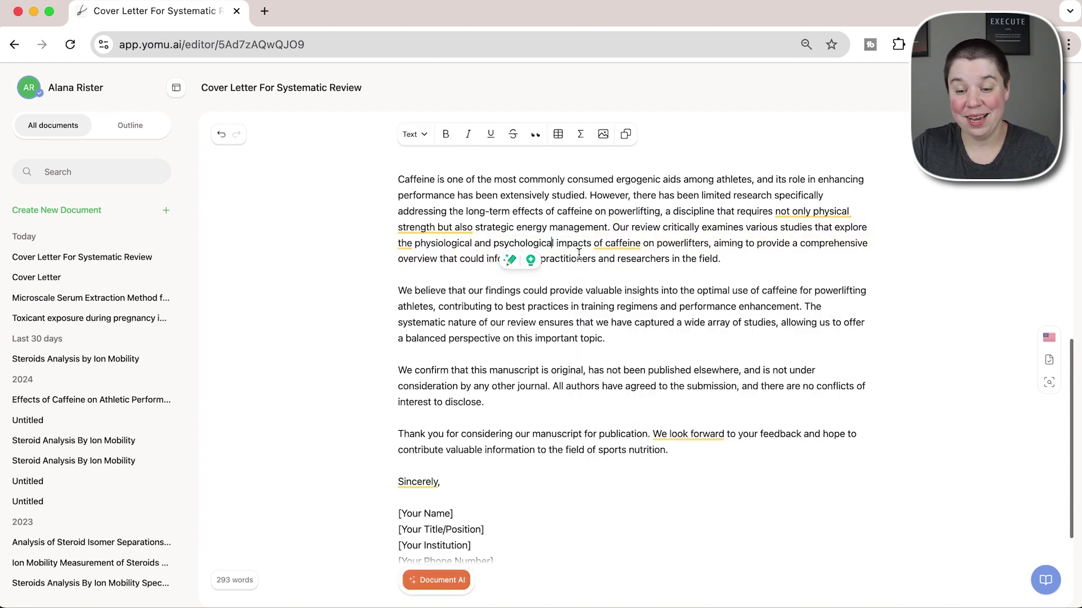
left_click(716, 266)
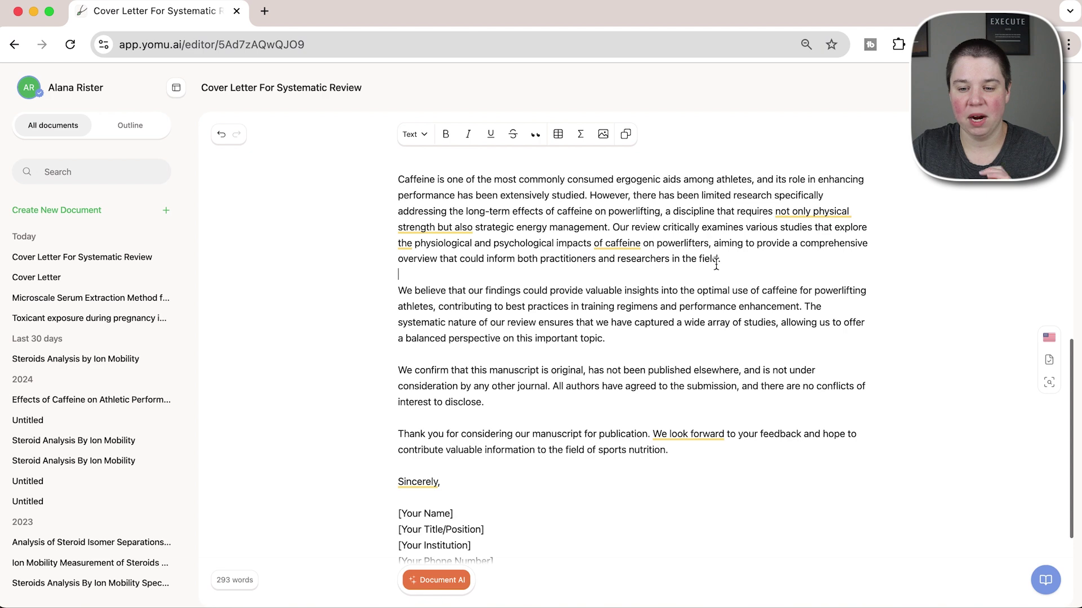
scroll(751, 260, "down", 2)
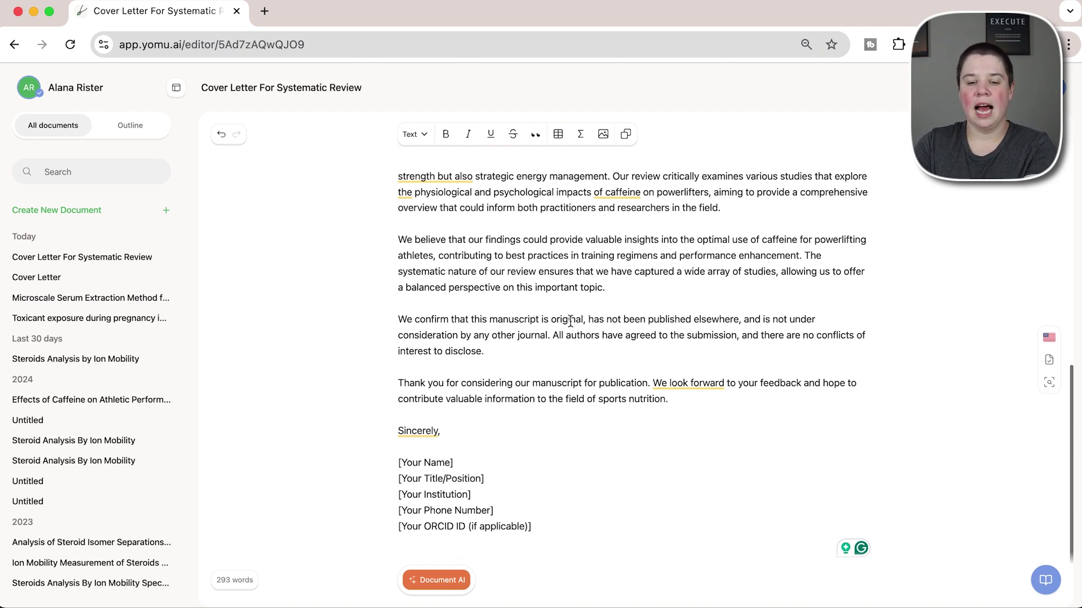
left_click(629, 287)
left_click(726, 214)
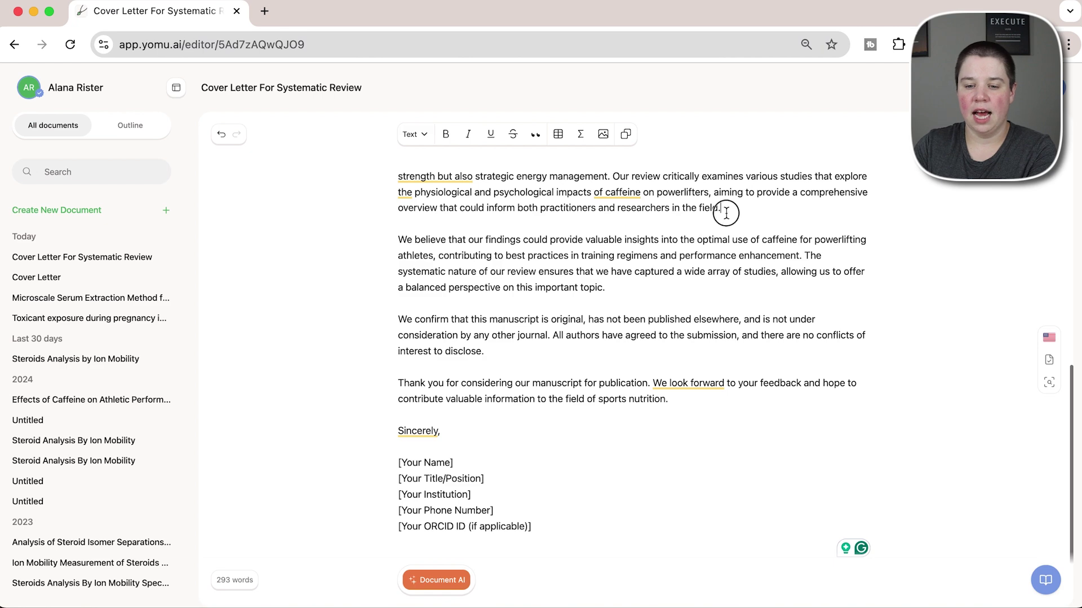
Insert a '[Summary of results]' placeholder paragraph, positioned relative to the We believe paragraph
key("Return")
type("[Summary")
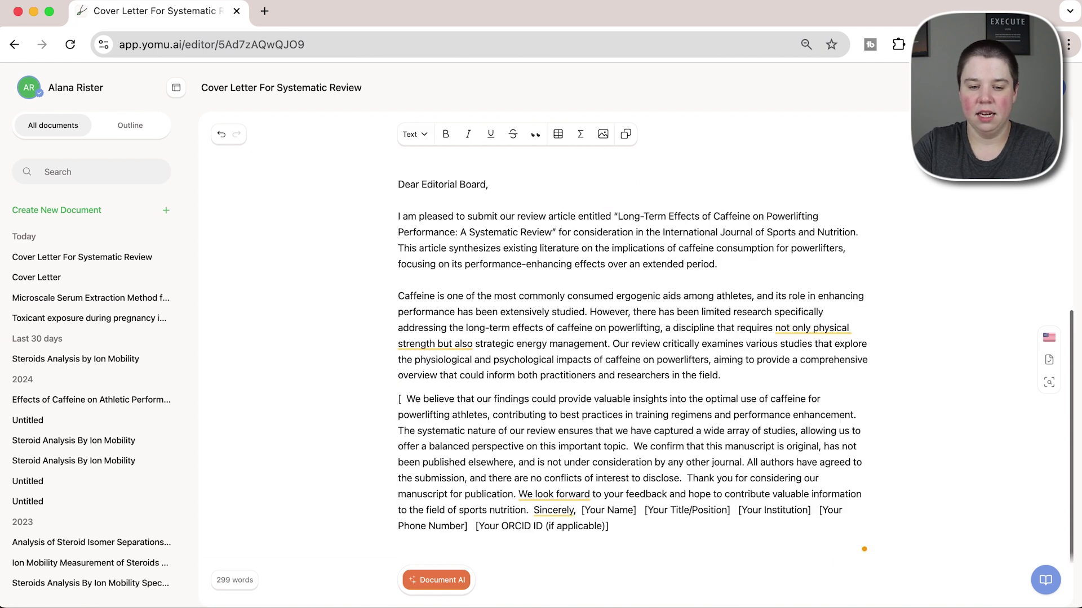
type(" of results]")
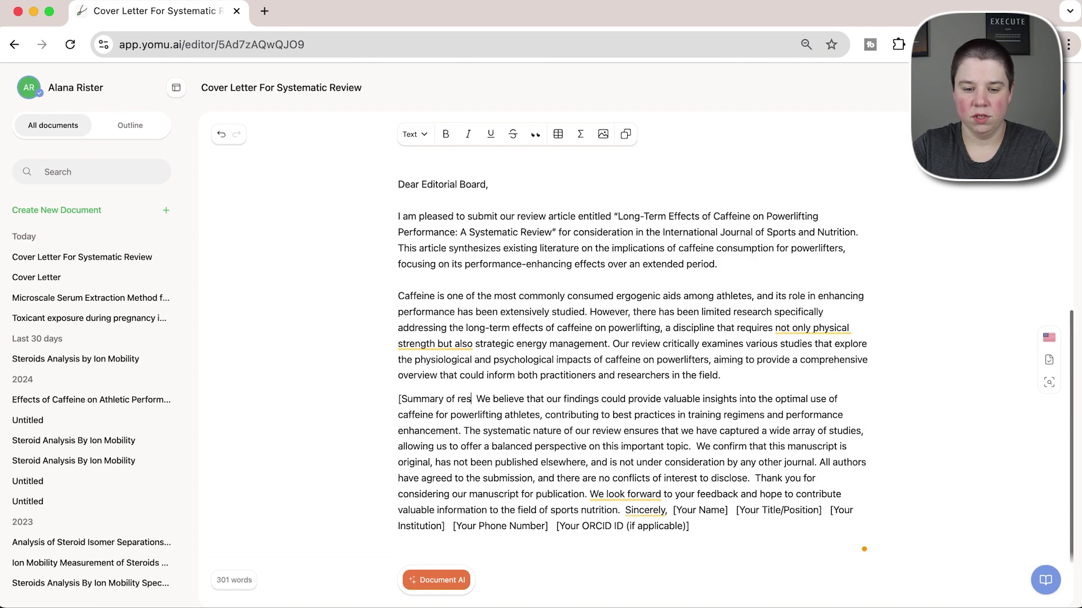
key("Return")
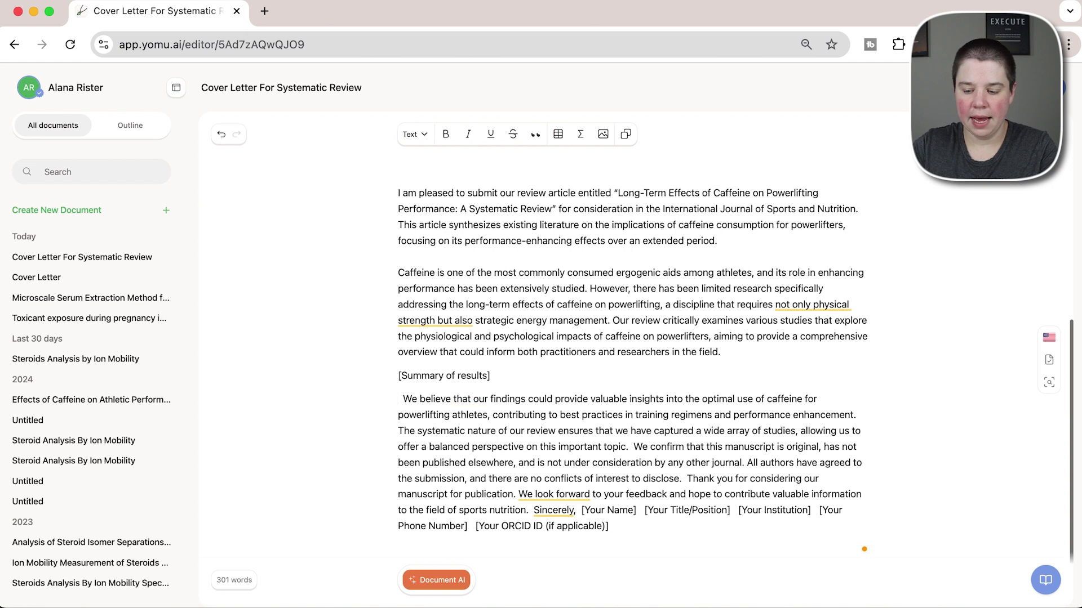
key("Delete")
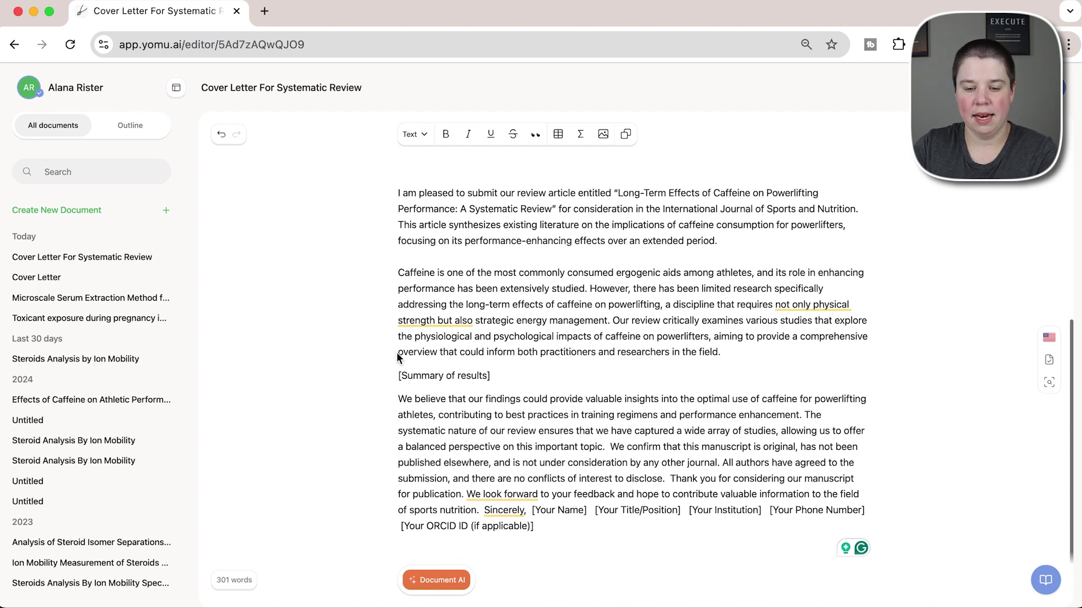
key("ctrl+z")
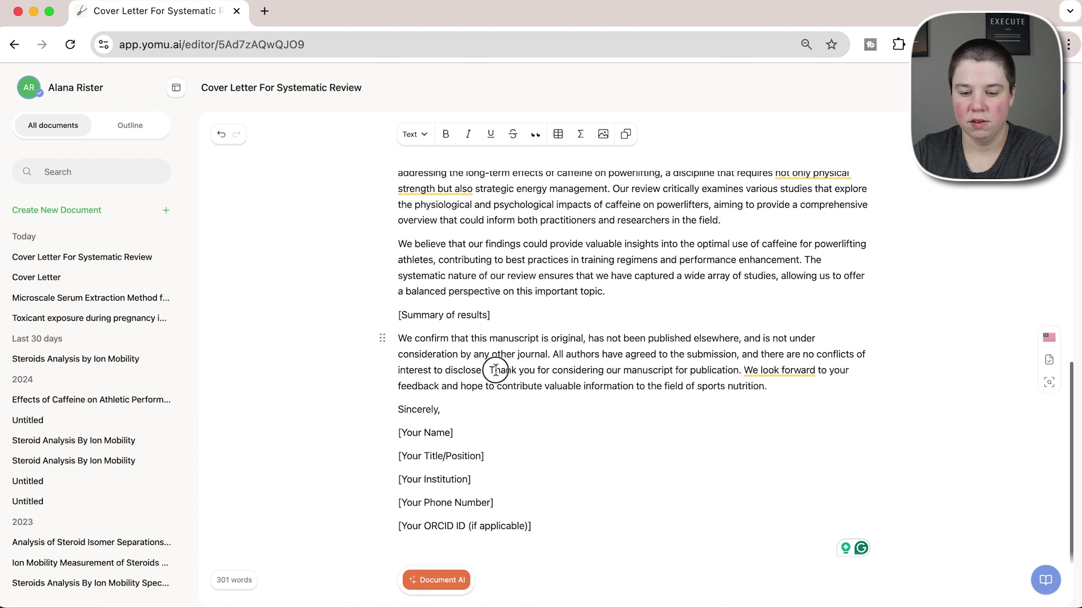
left_click_drag(495, 370, 608, 367)
Select the closing 'We look forward…' sentence for a free-form Ask Yomu AI prompt
left_click(616, 366)
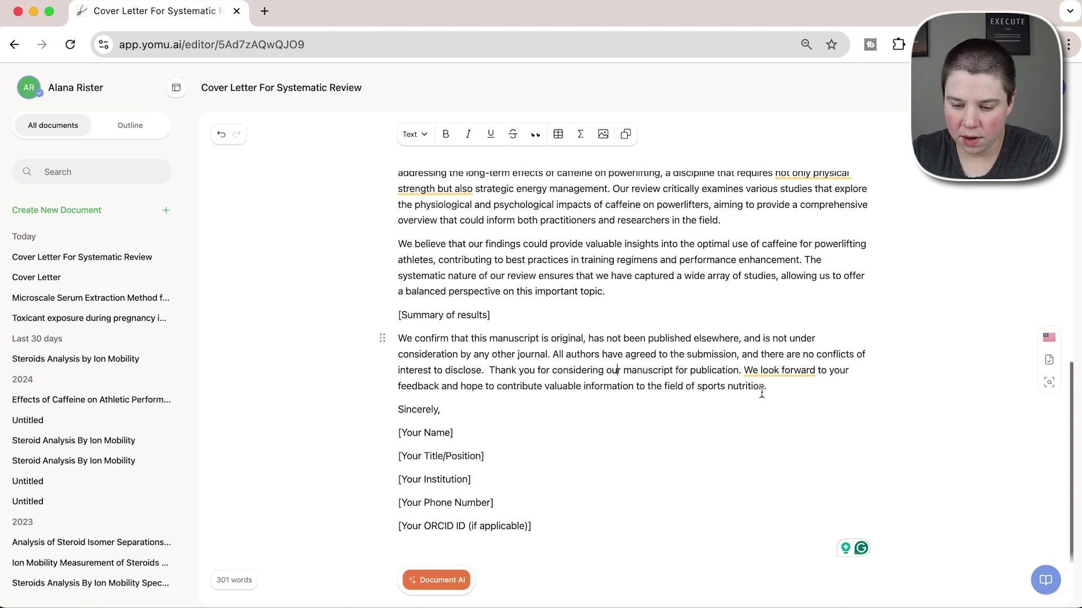
left_click_drag(768, 387, 745, 370)
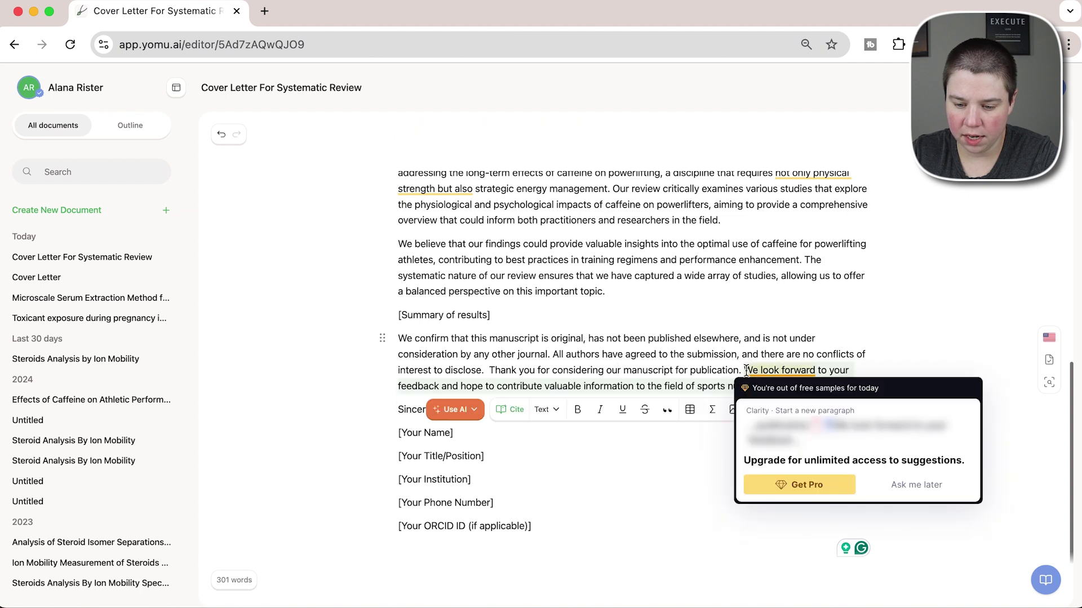
left_click(474, 411)
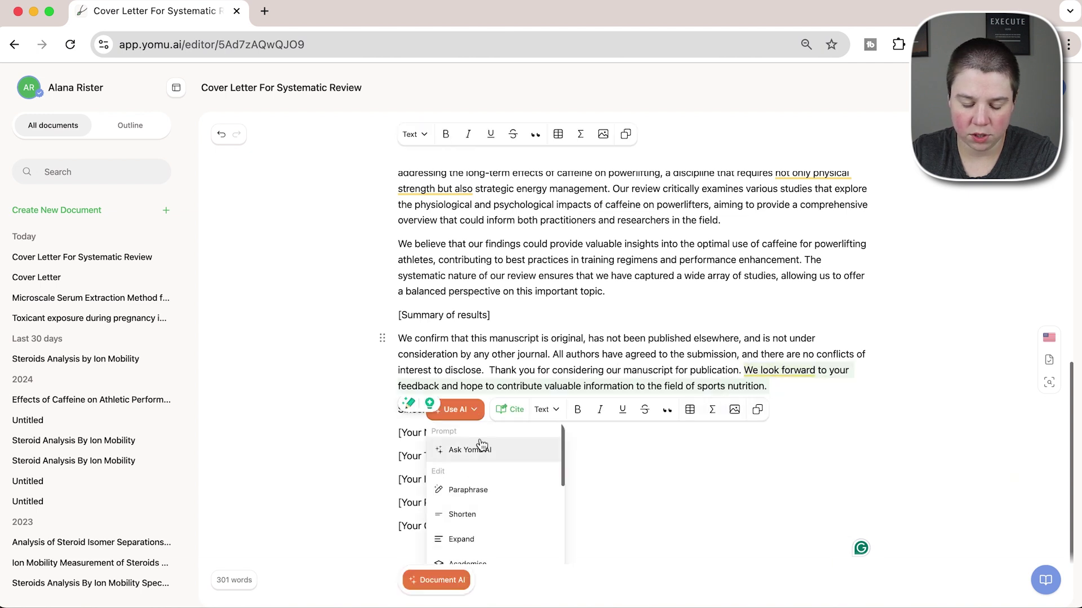
scroll(473, 497, "down", 5)
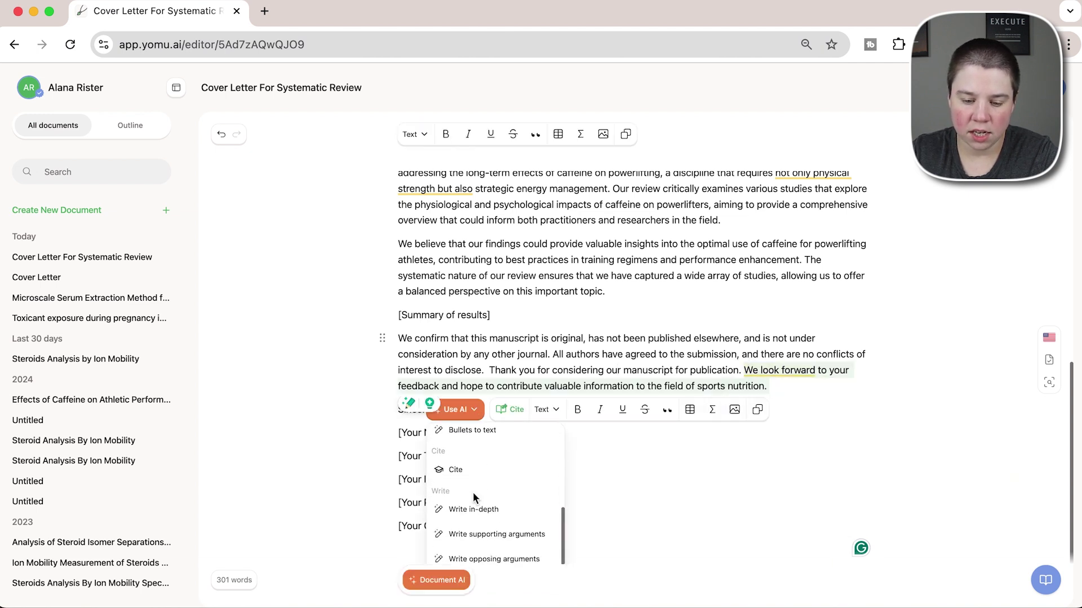
scroll(473, 497, "up", 3)
scroll(472, 498, "up", 3)
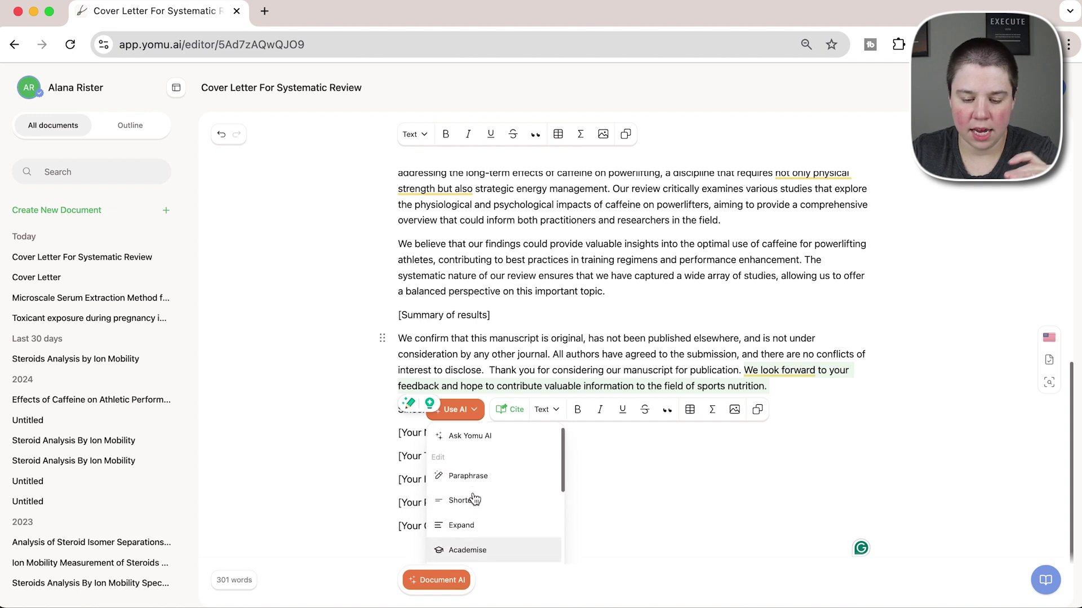
left_click(470, 451)
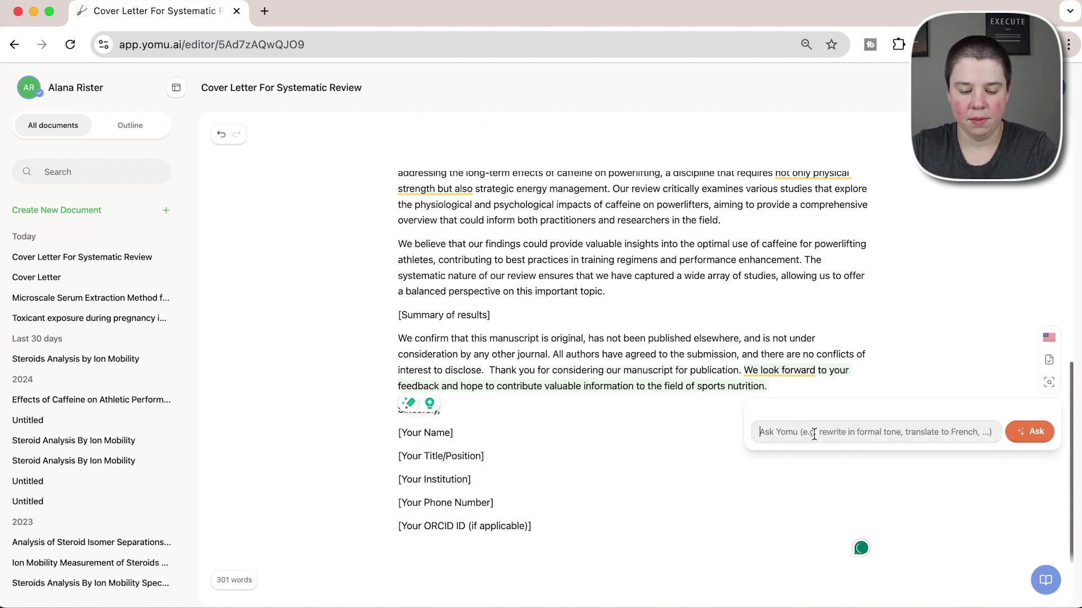
Have Yomu AI rephrase the sentence to sound more confident and replace the original
type("RE")
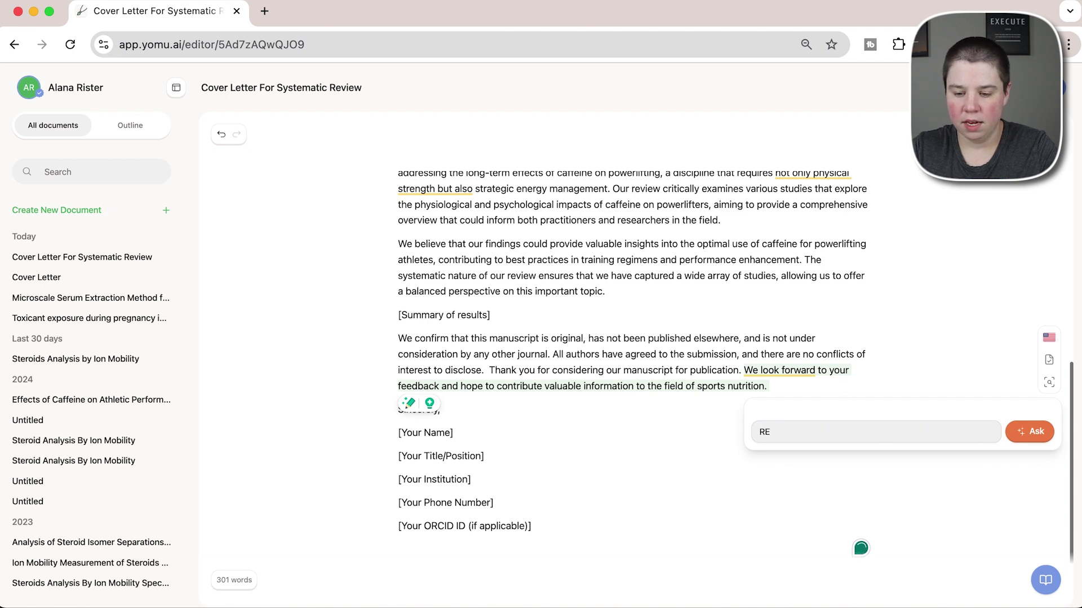
key("BackSpace")
type("ephrase th")
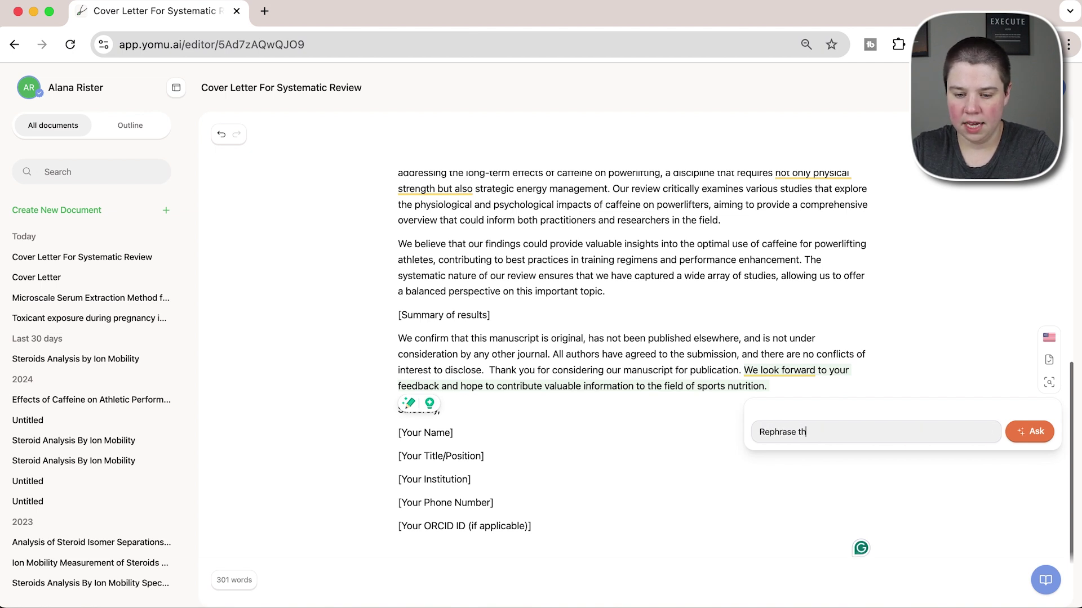
type("is sente")
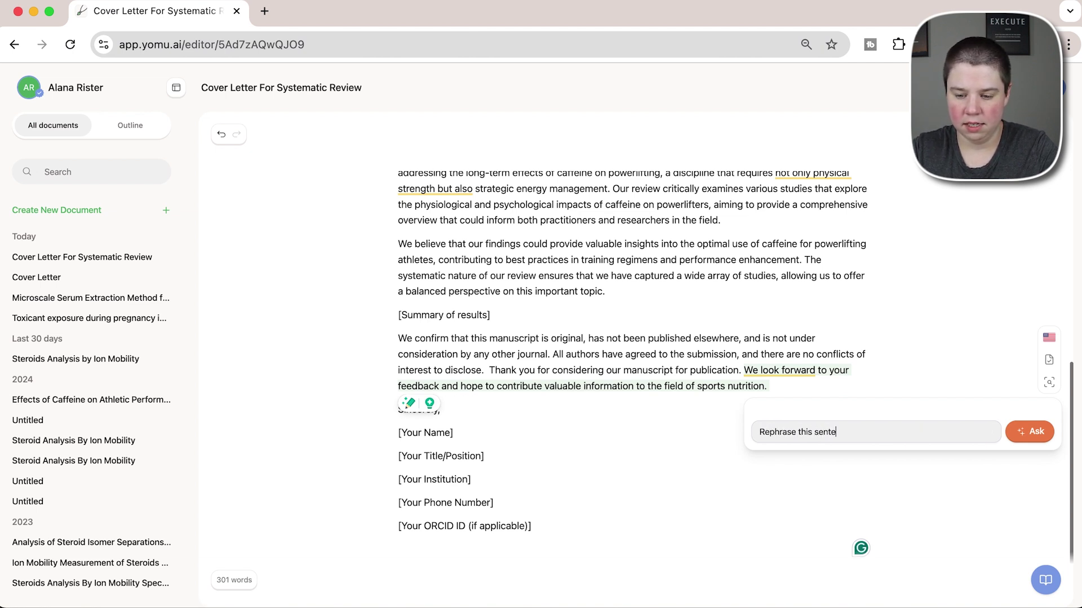
type("nce to soud")
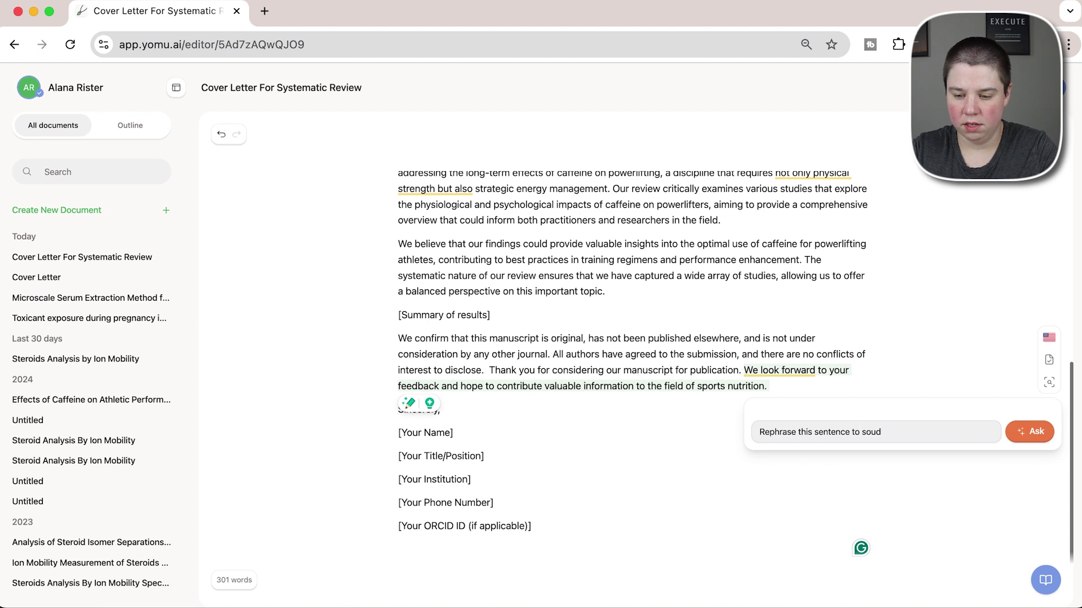
type("n more cn")
key("BackSpace")
type("onfident")
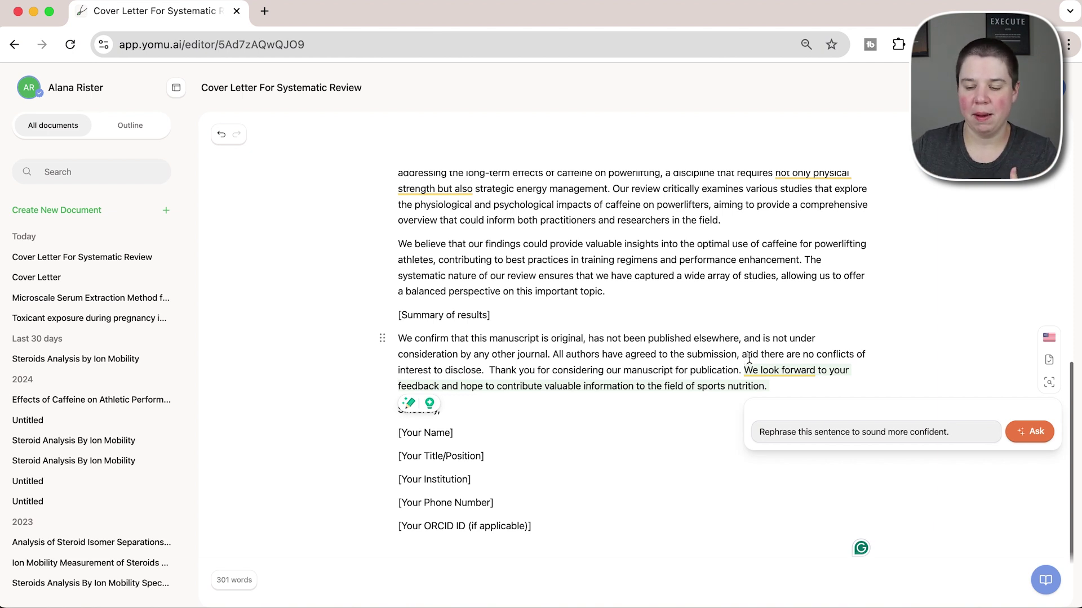
type(".")
left_click(1030, 431)
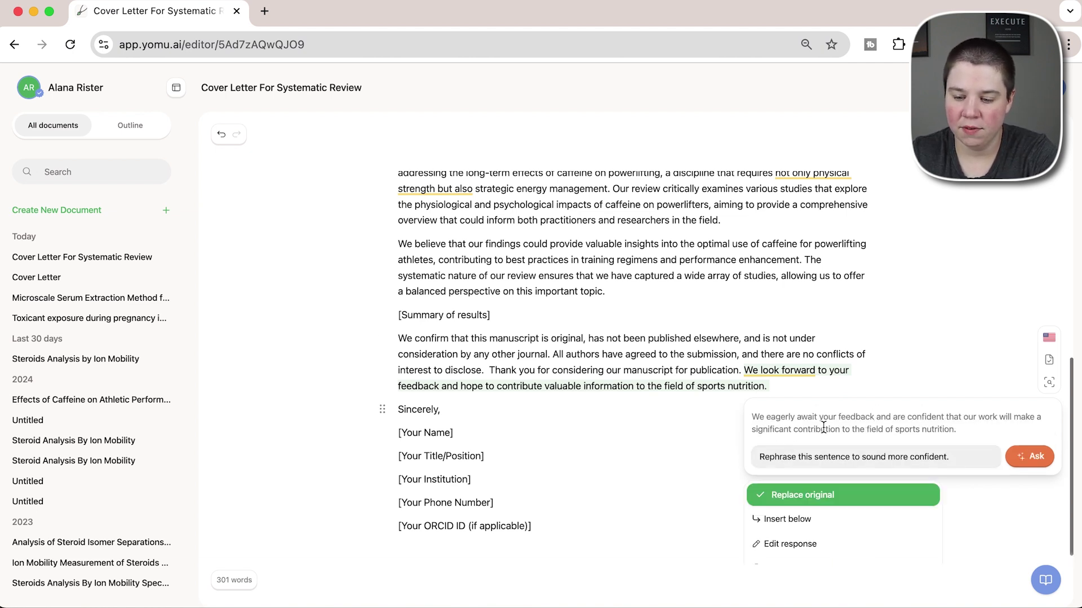
left_click(821, 498)
scroll(601, 346, "up", 3)
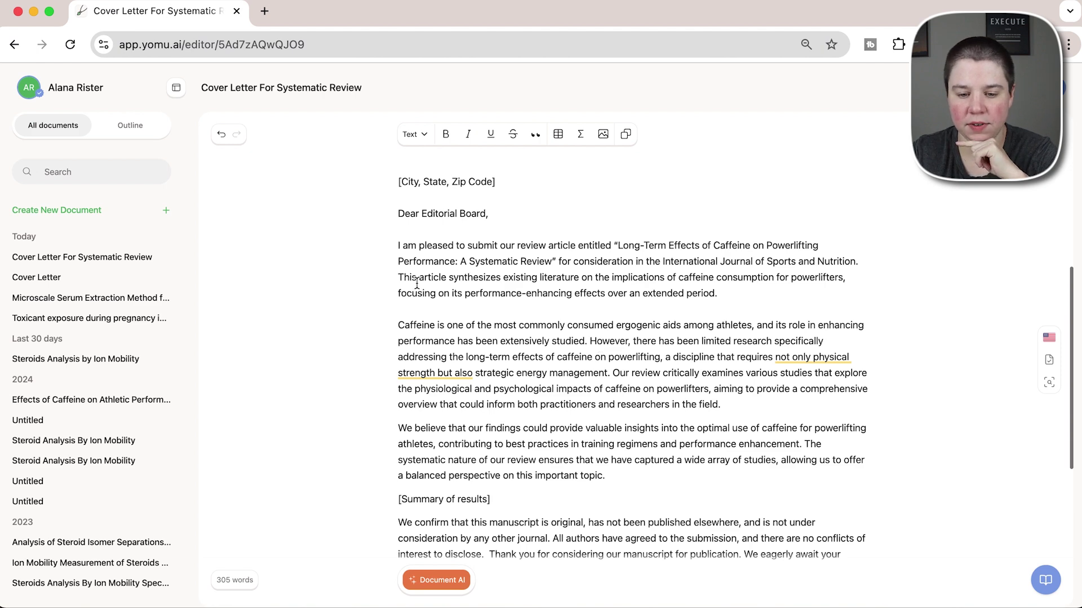
Replace the We believe paragraph with an AI expansion on caffeine raising one-rep max over three months
scroll(469, 391, "down", 3)
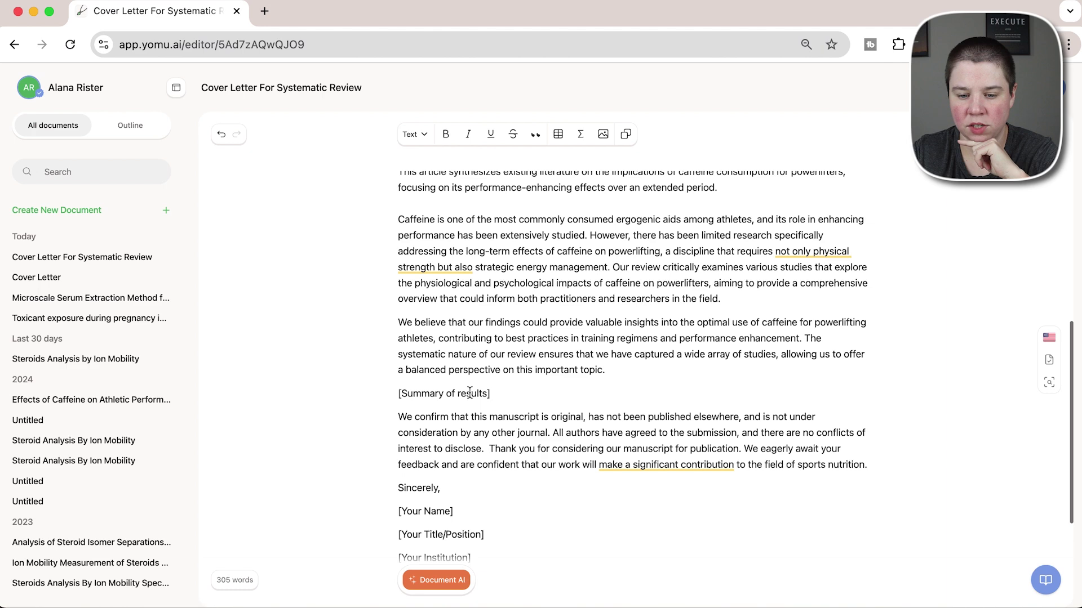
triple_click(758, 321)
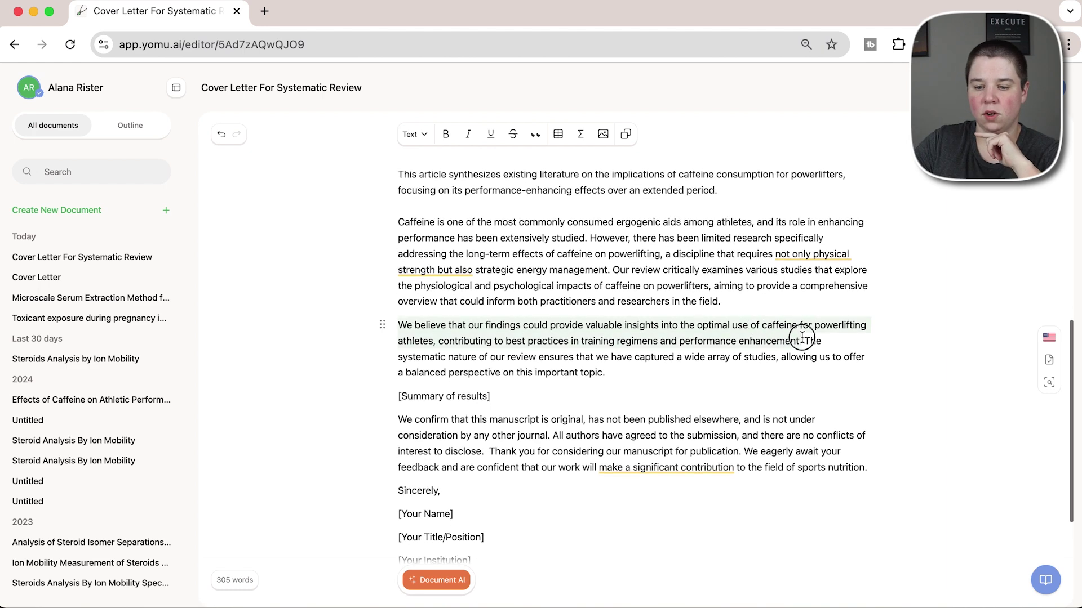
left_click(450, 374)
left_click(442, 406)
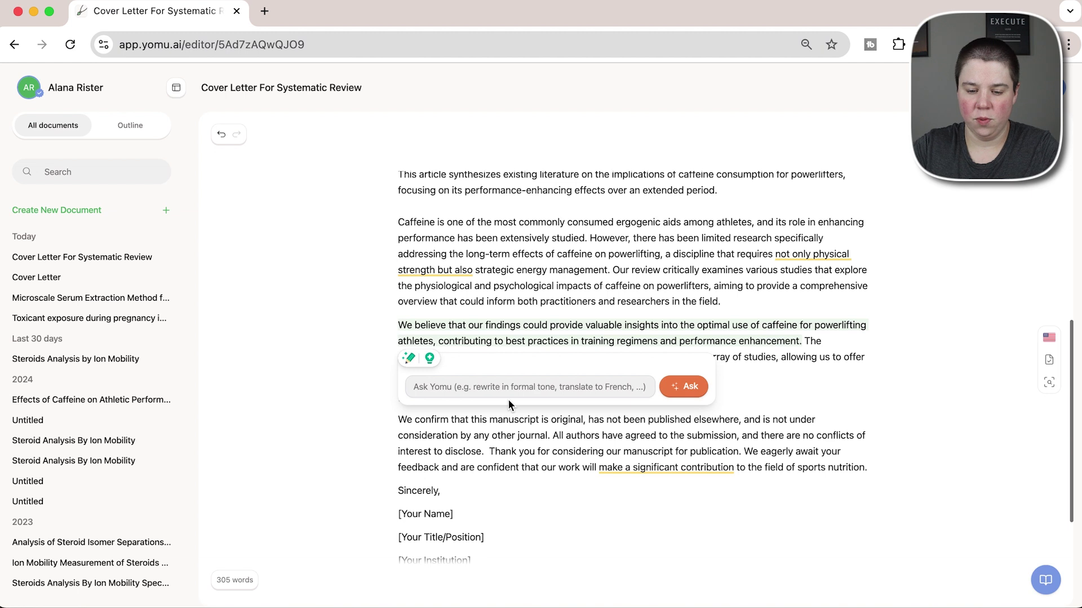
type("Ex")
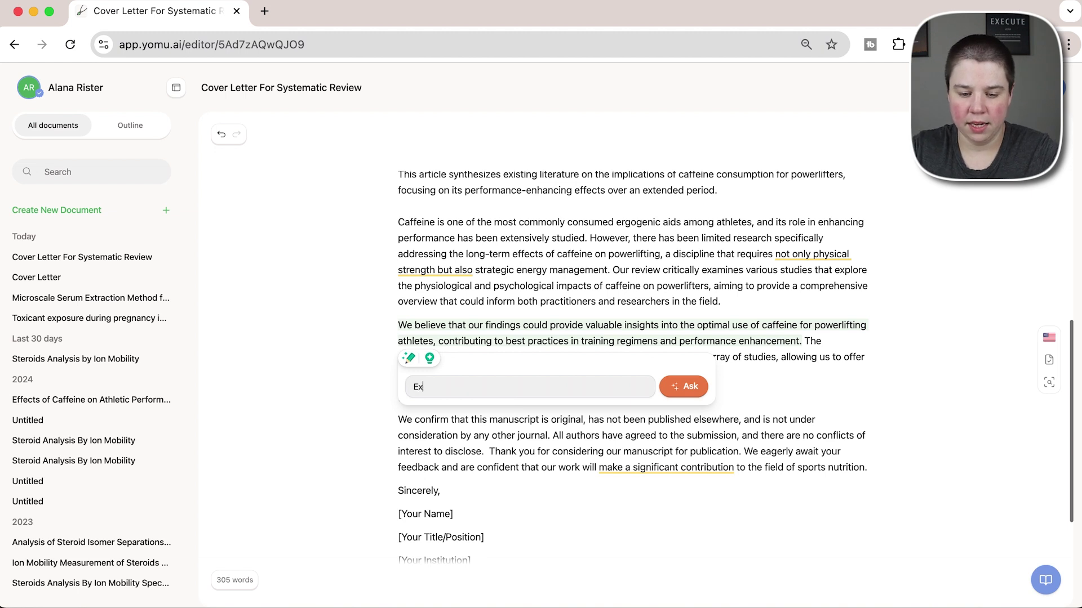
type("pand on our res")
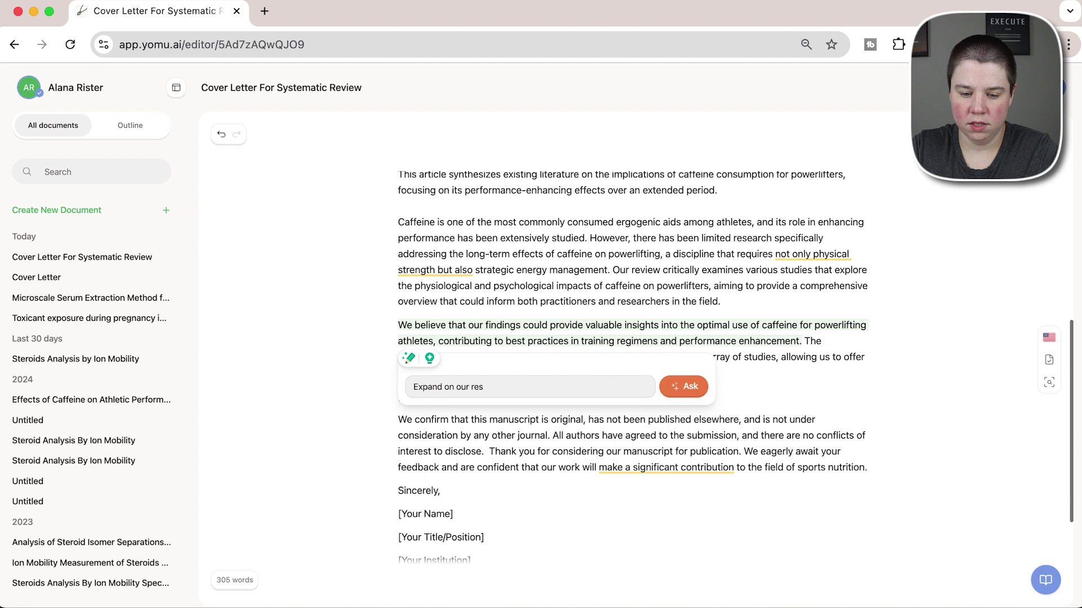
type("ults from this where our results show th")
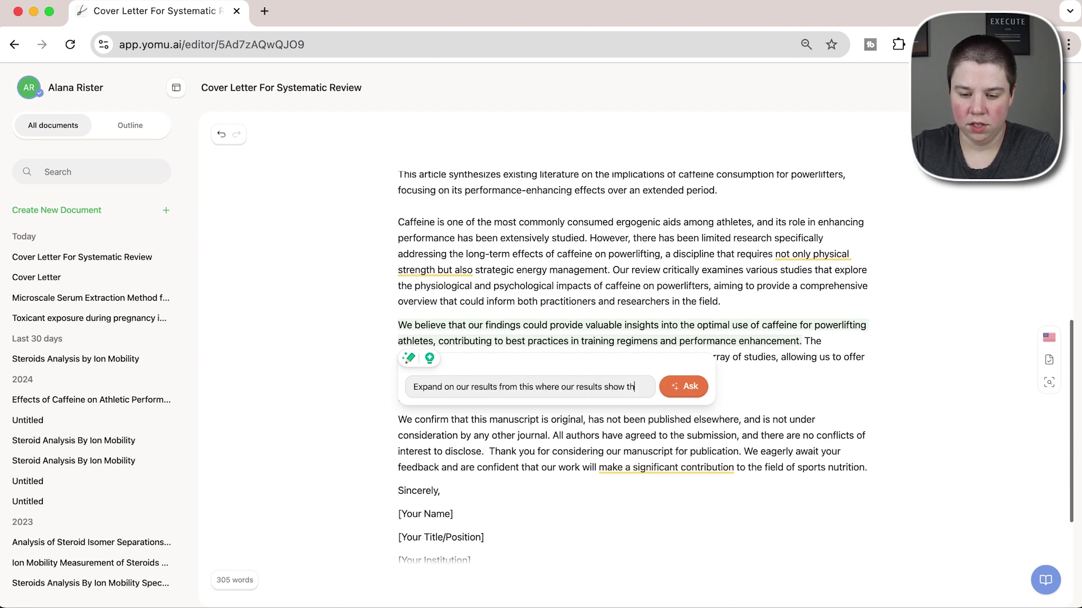
type("at moderate leve")
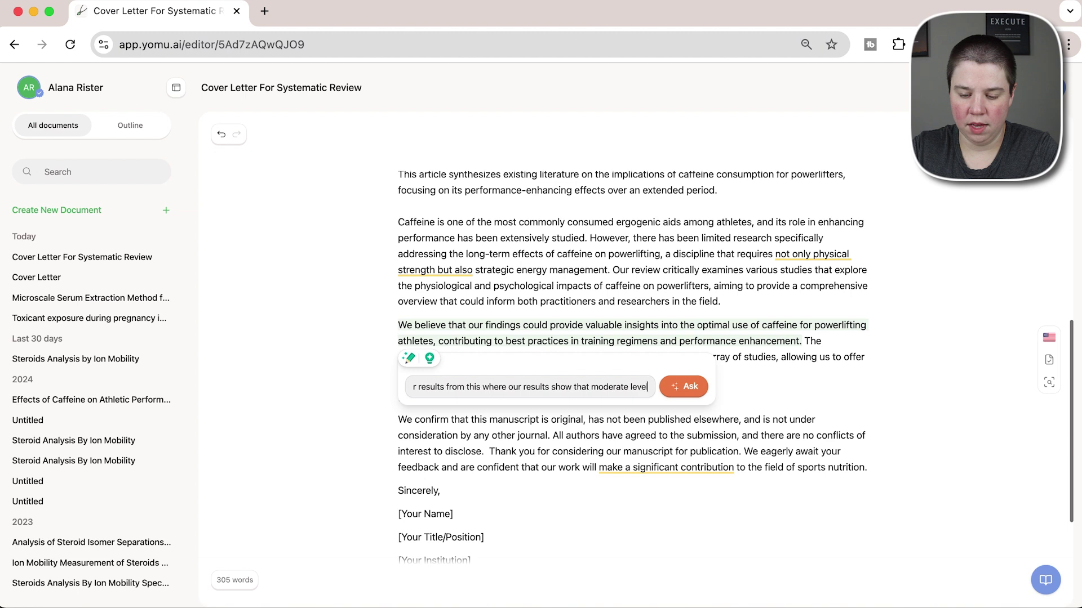
type("ls of daffe")
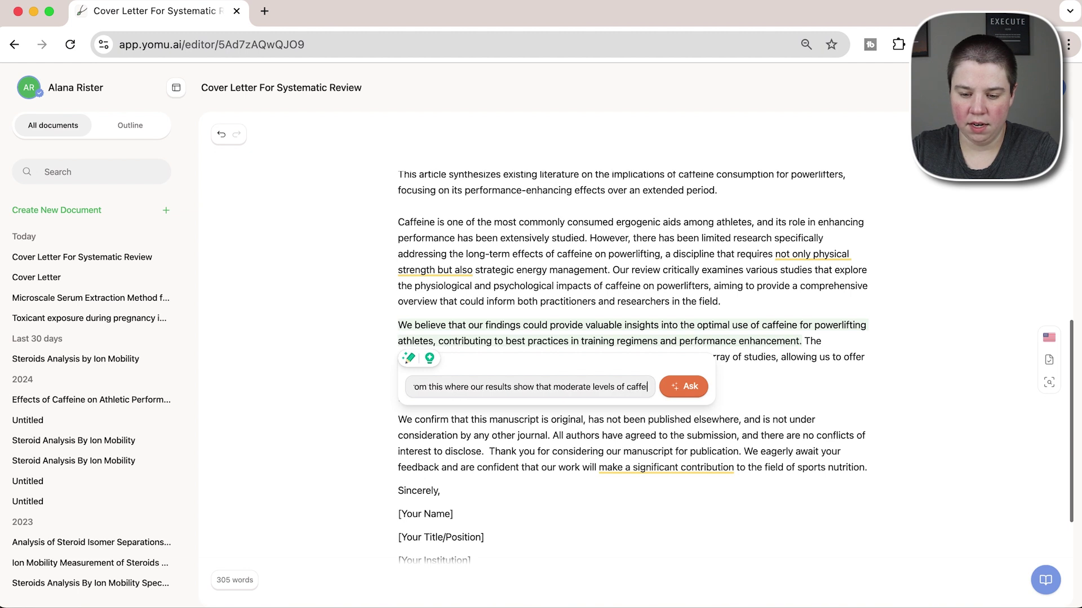
type("ine increase 1 rep")
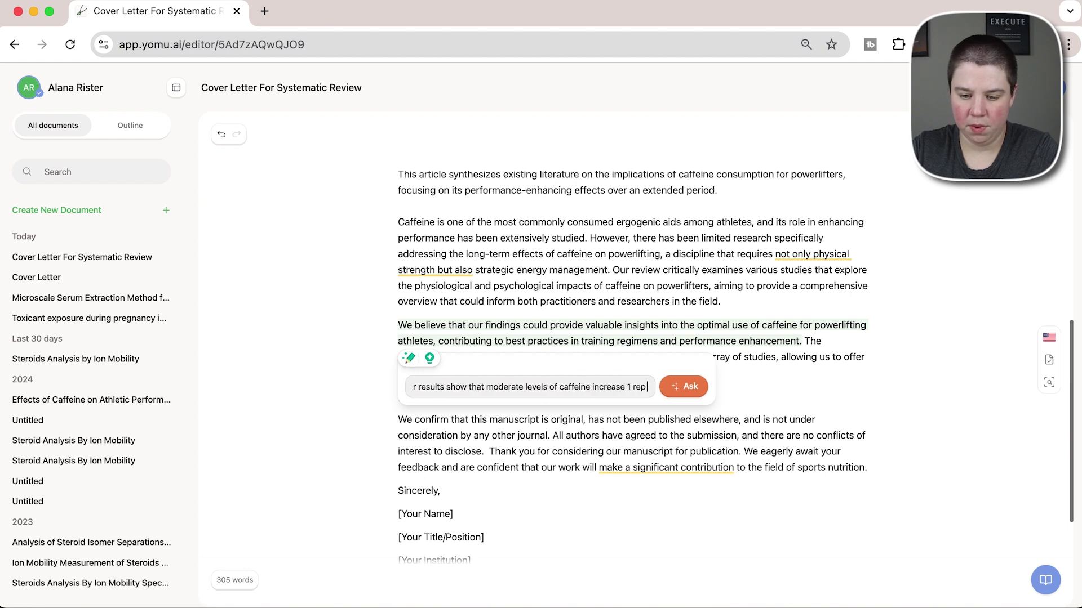
type(" max strength o")
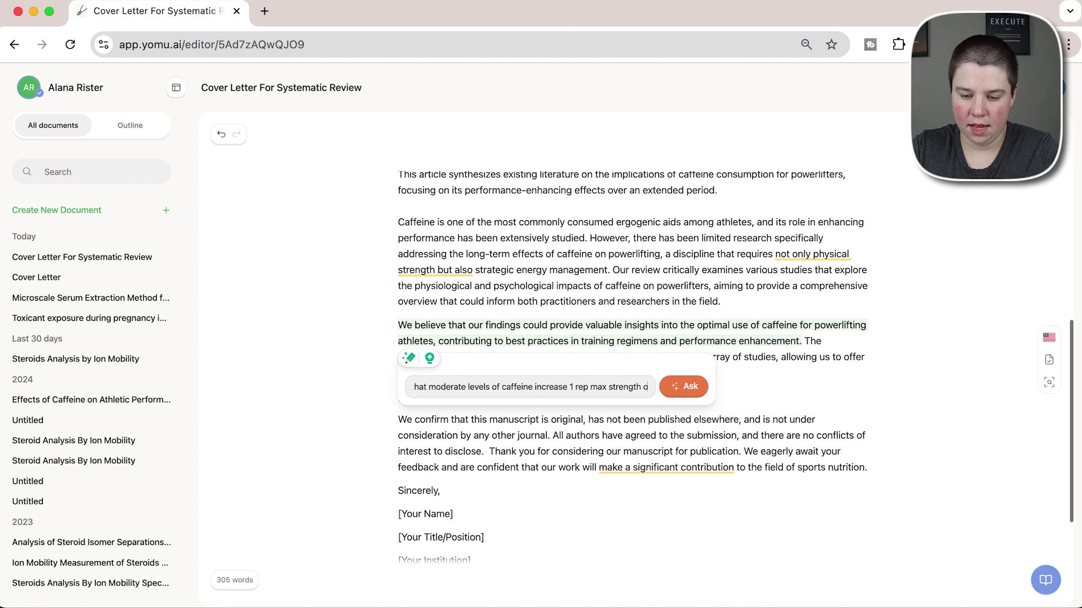
type("utput on all")
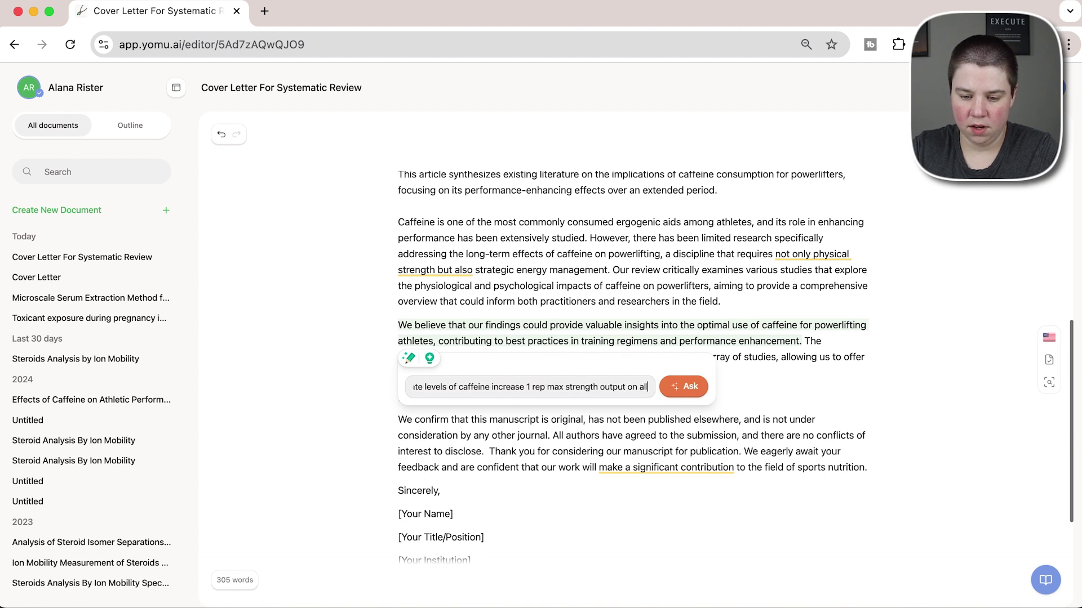
type(" movements")
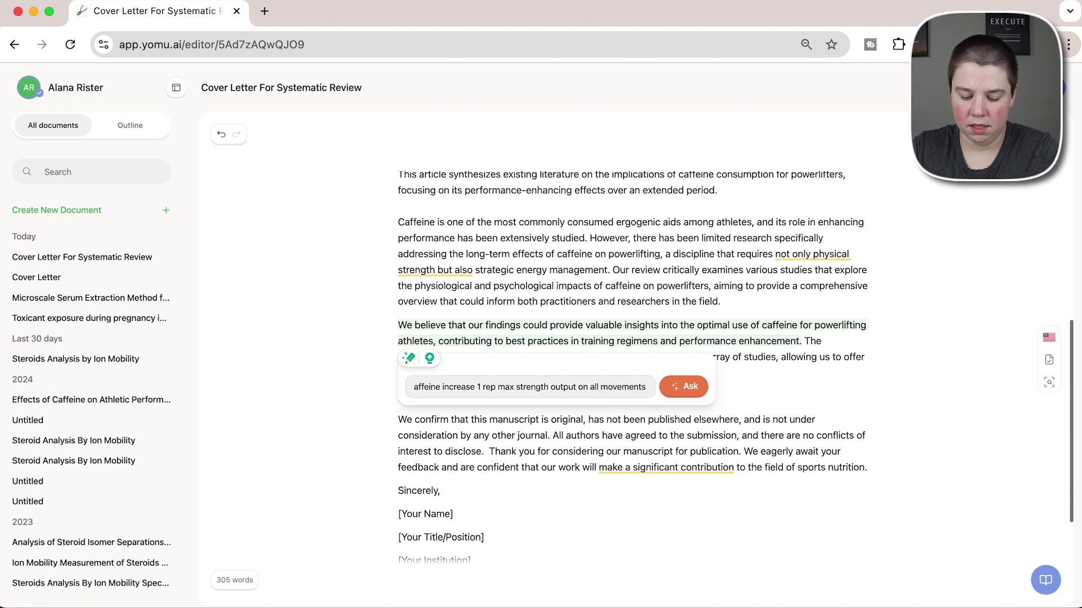
type(" over 3 month")
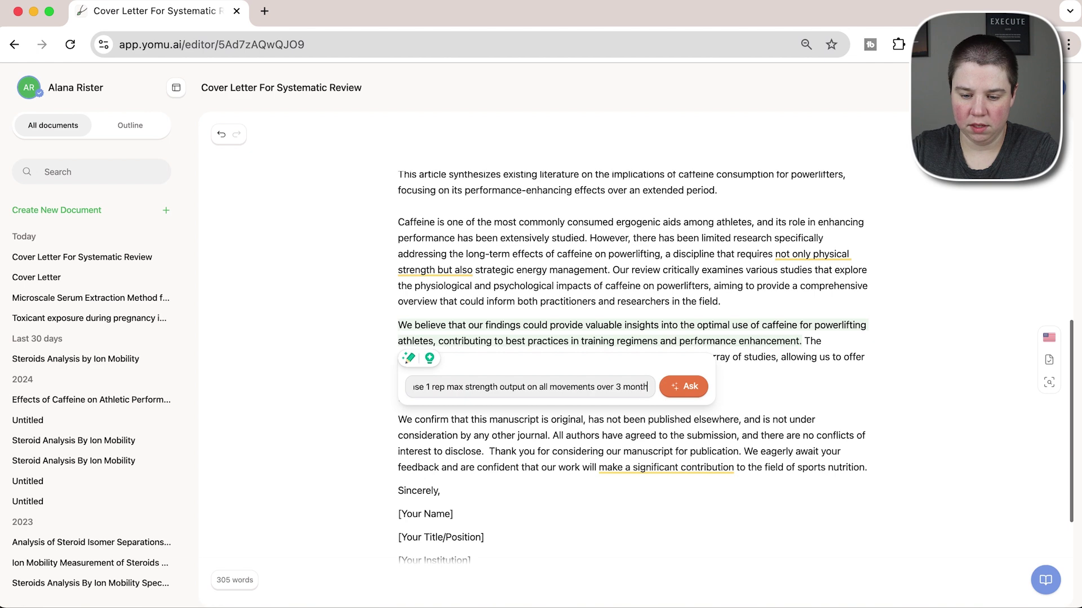
type("s")
key("Return")
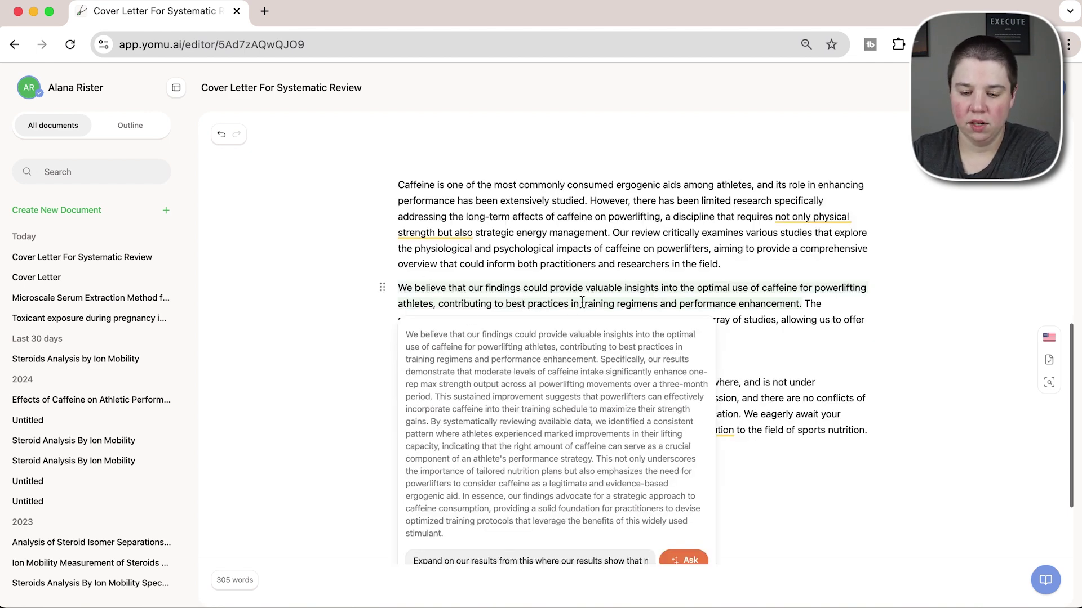
scroll(544, 363, "down", 1)
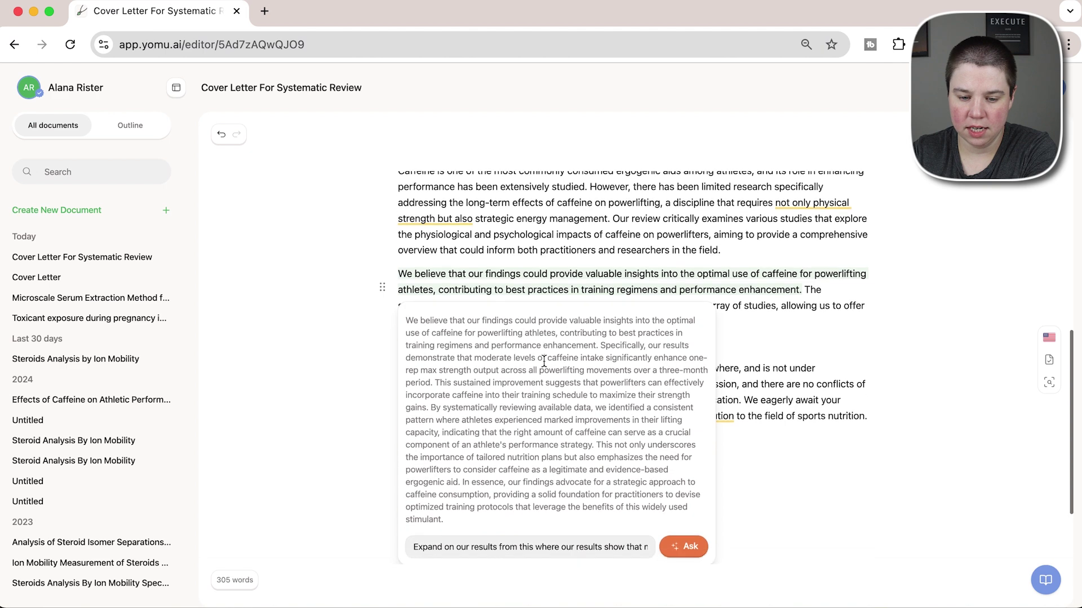
scroll(543, 362, "down", 2)
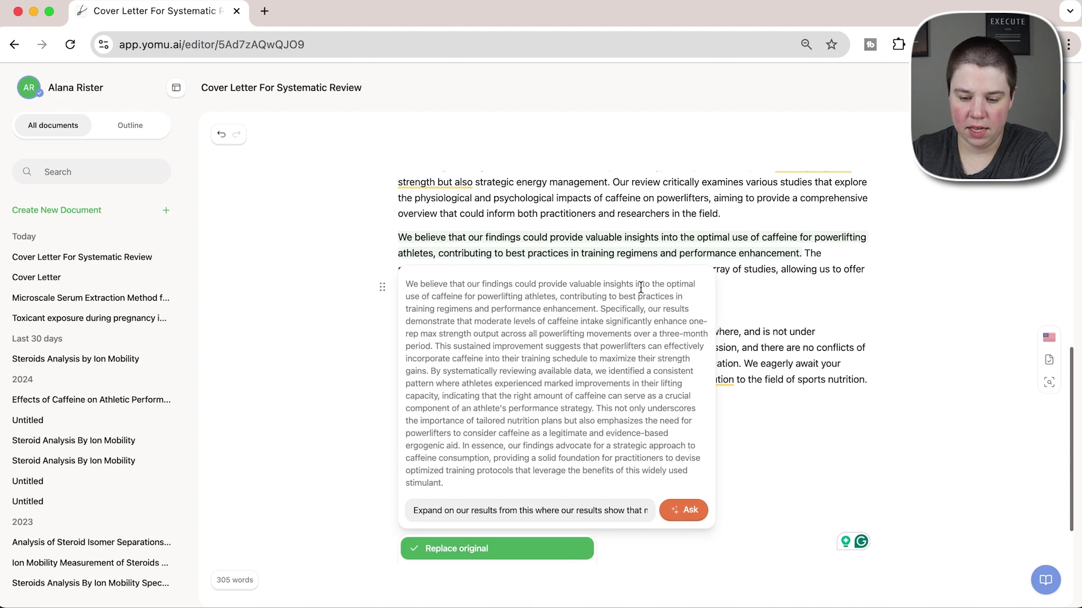
left_click(454, 550)
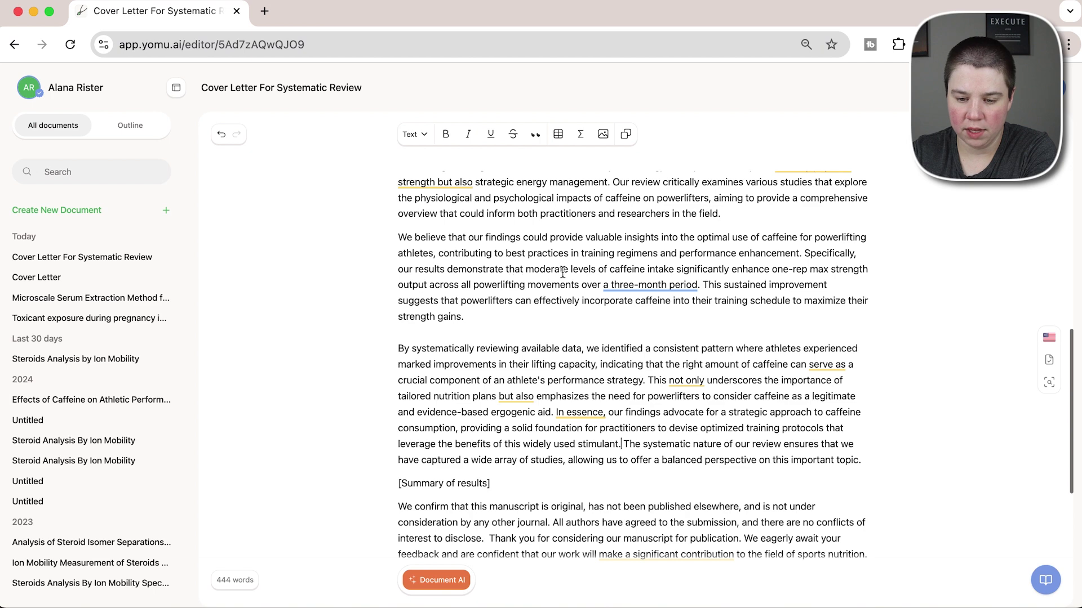
scroll(562, 272, "down", 2)
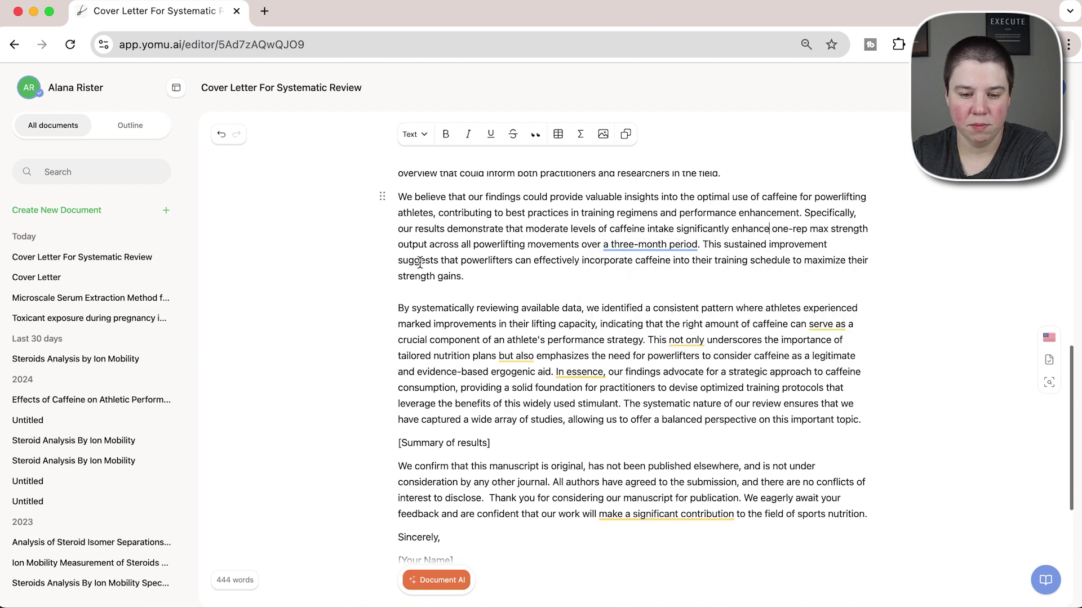
scroll(467, 262, "down", 1)
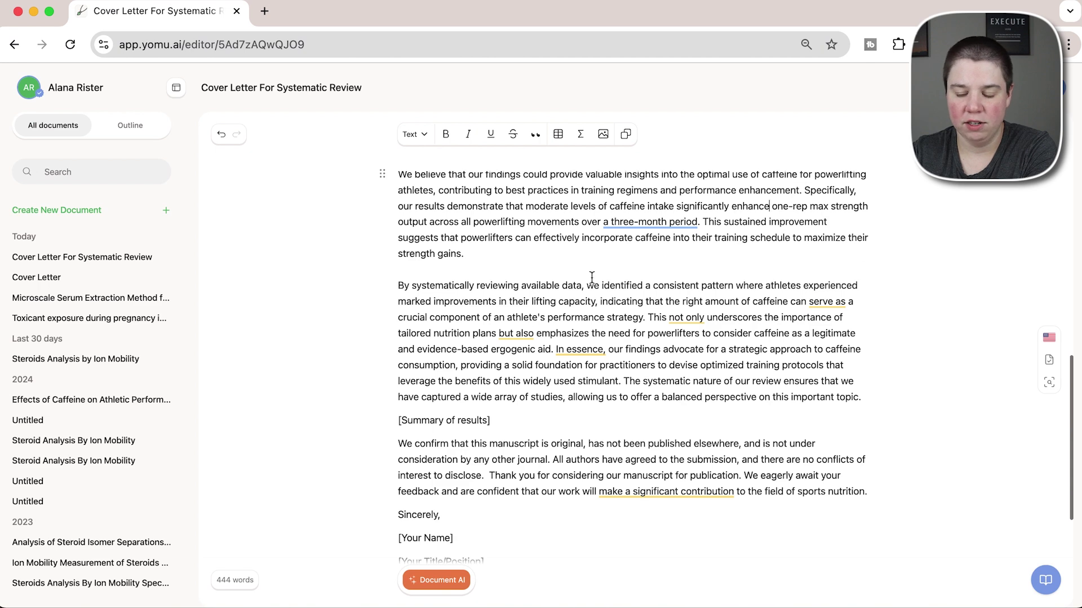
scroll(417, 280, "down", 1)
scroll(417, 280, "down", 2)
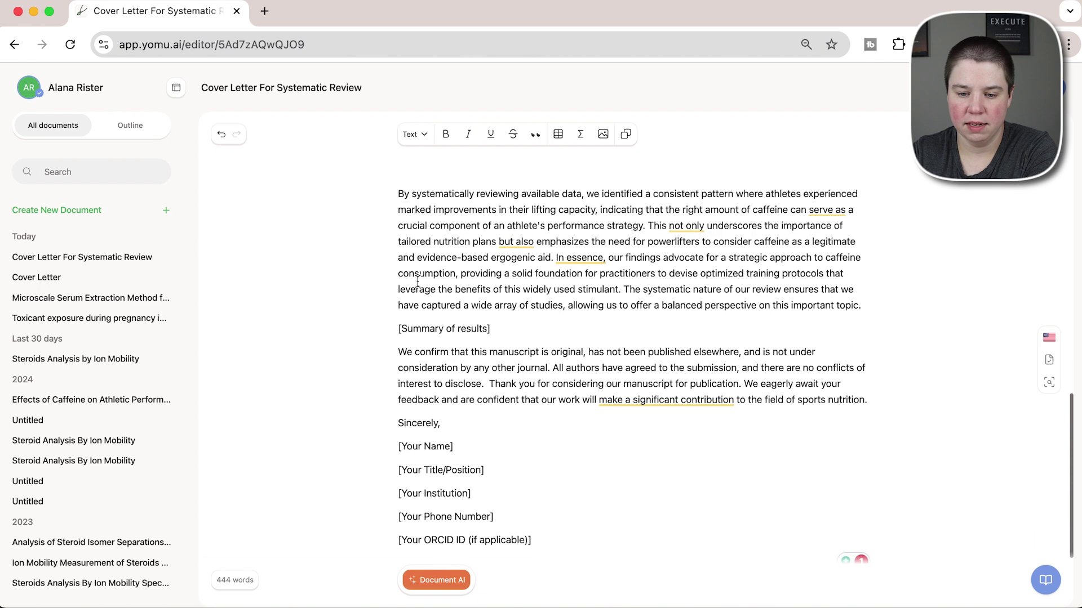
left_click_drag(644, 249, 592, 314)
scroll(586, 254, "up", 2)
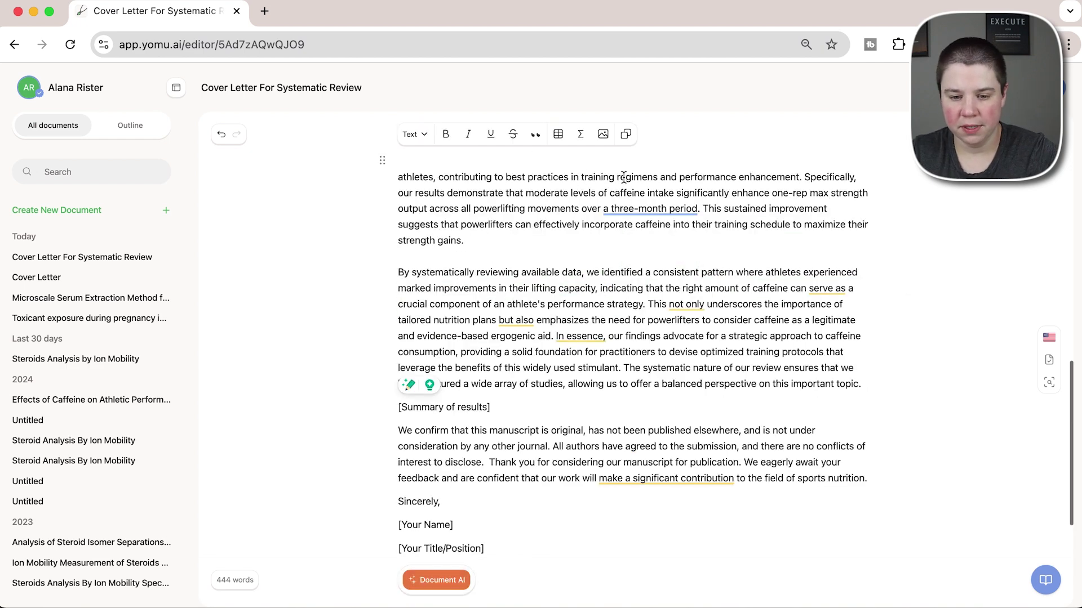
left_click_drag(803, 180, 625, 385)
Shorten the selected results text with Yomu AI and keep the shorter version
left_click(652, 391)
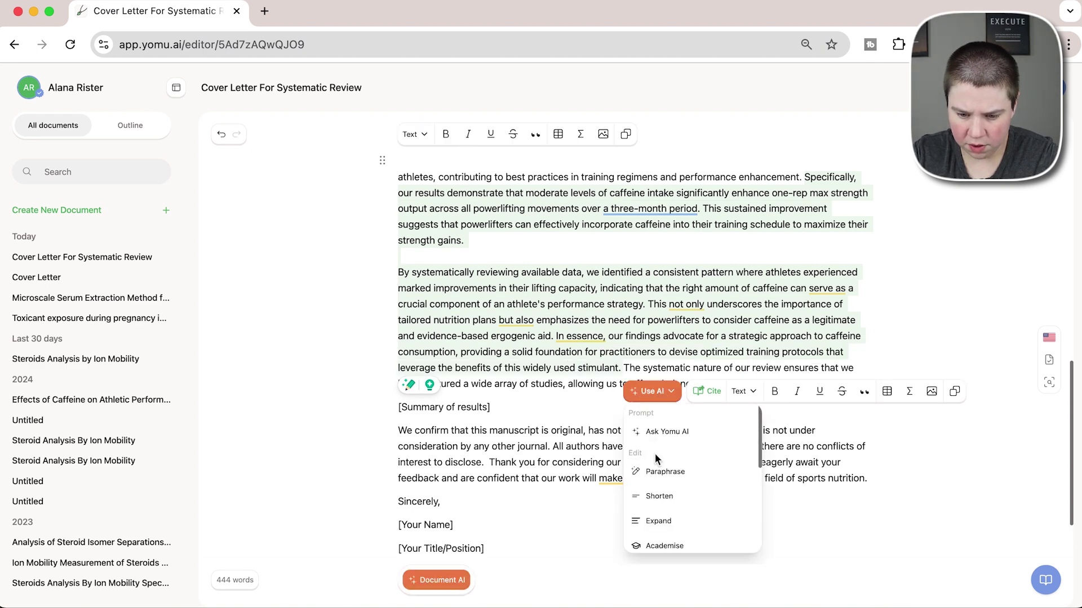
left_click(659, 485)
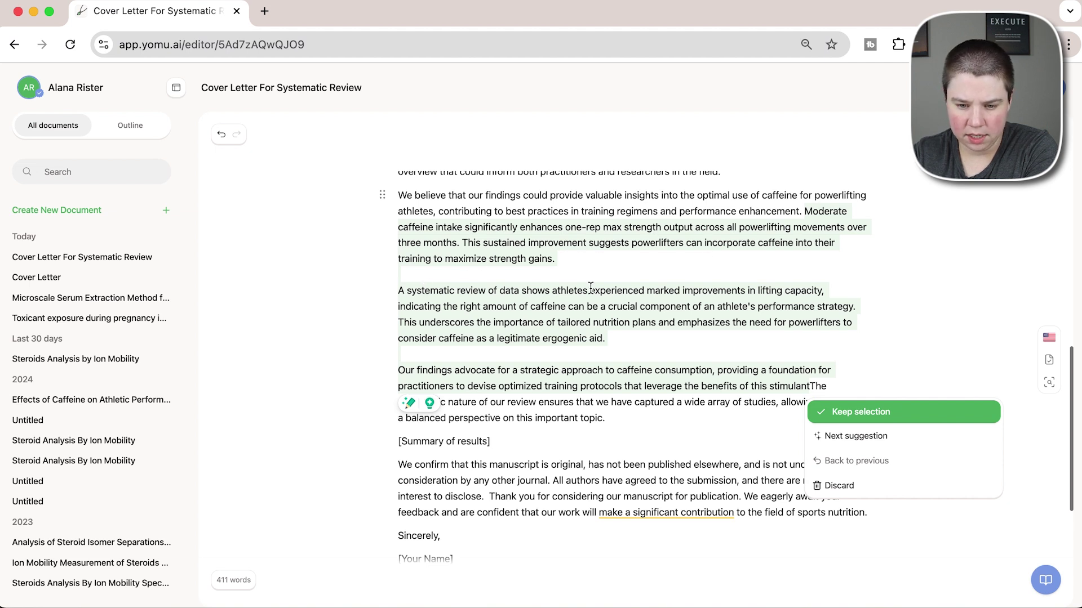
left_click(841, 413)
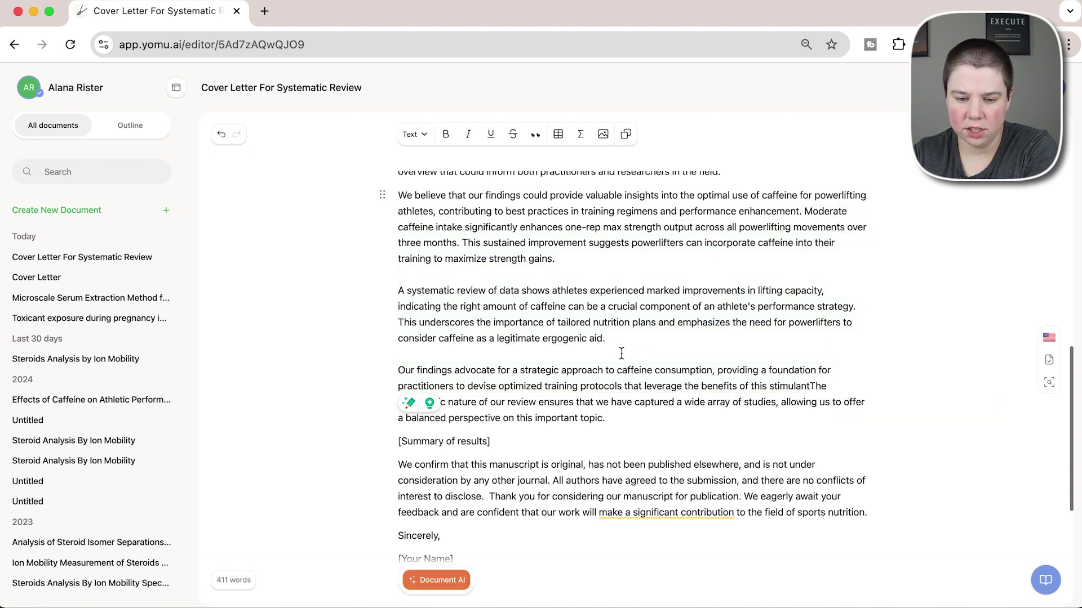
Delete the 'A systematic review of data' paragraph, leaving 'Our findings' as its own paragraph
left_click_drag(623, 336, 399, 290)
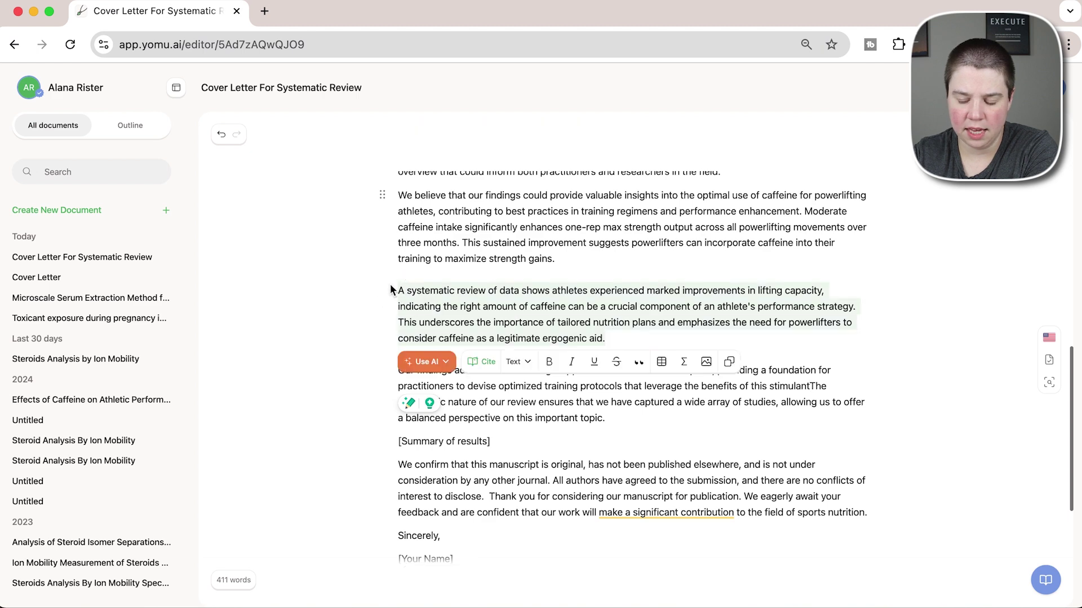
key("BackSpace")
key("Delete")
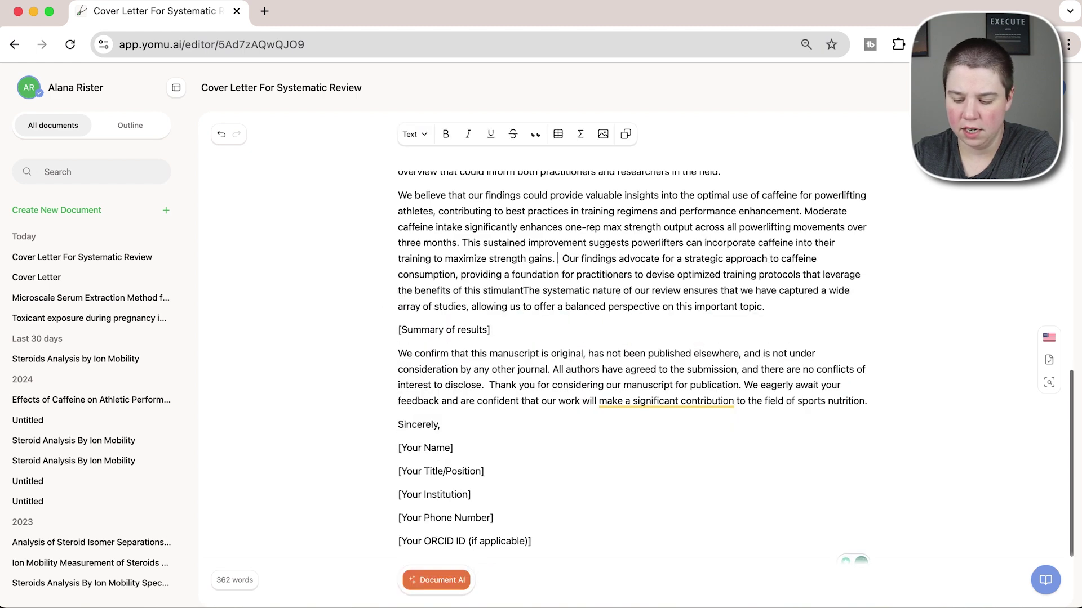
key("Return")
scroll(457, 495, "up", 4)
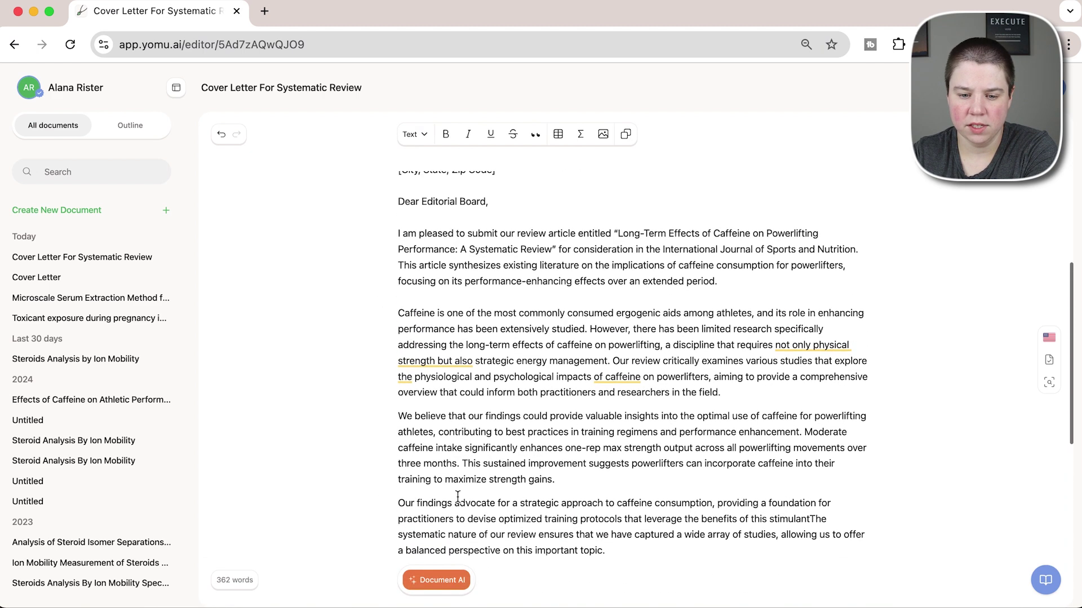
scroll(458, 496, "down", 3)
scroll(458, 496, "up", 2)
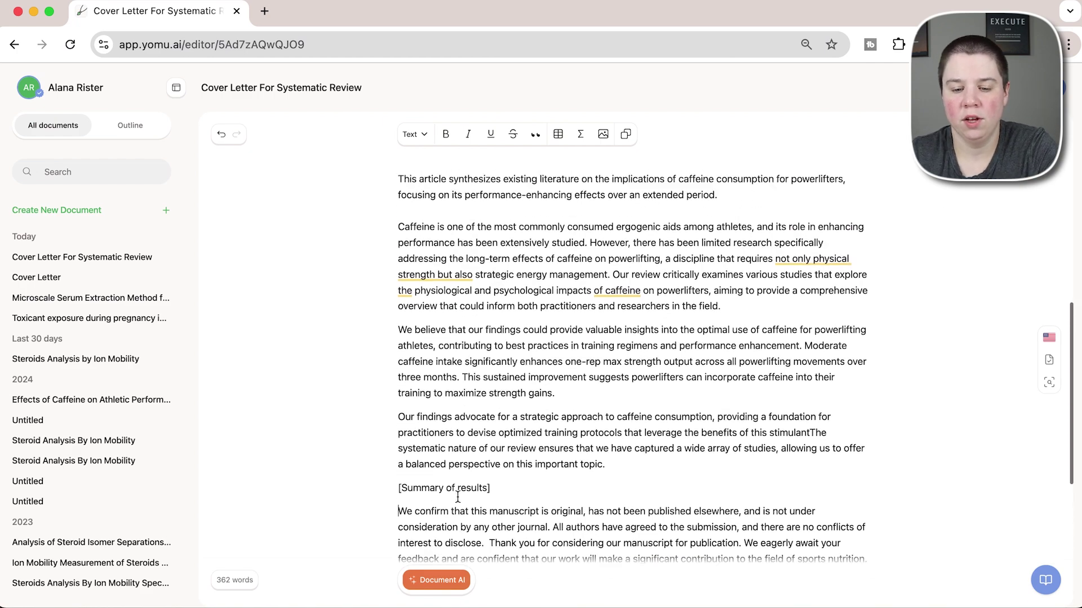
scroll(458, 497, "up", 4)
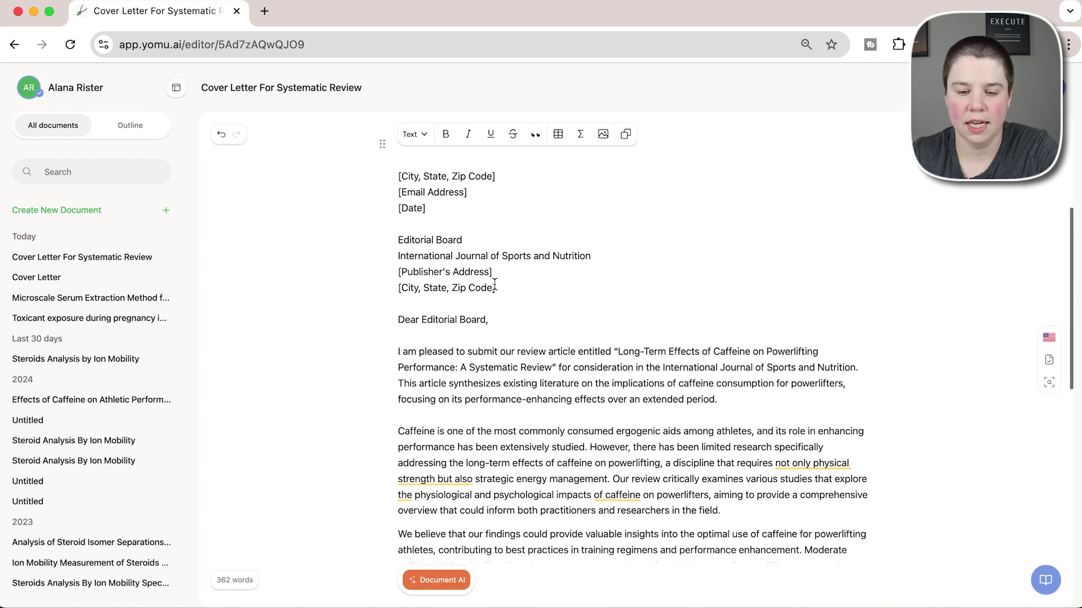
scroll(427, 311, "down", 2)
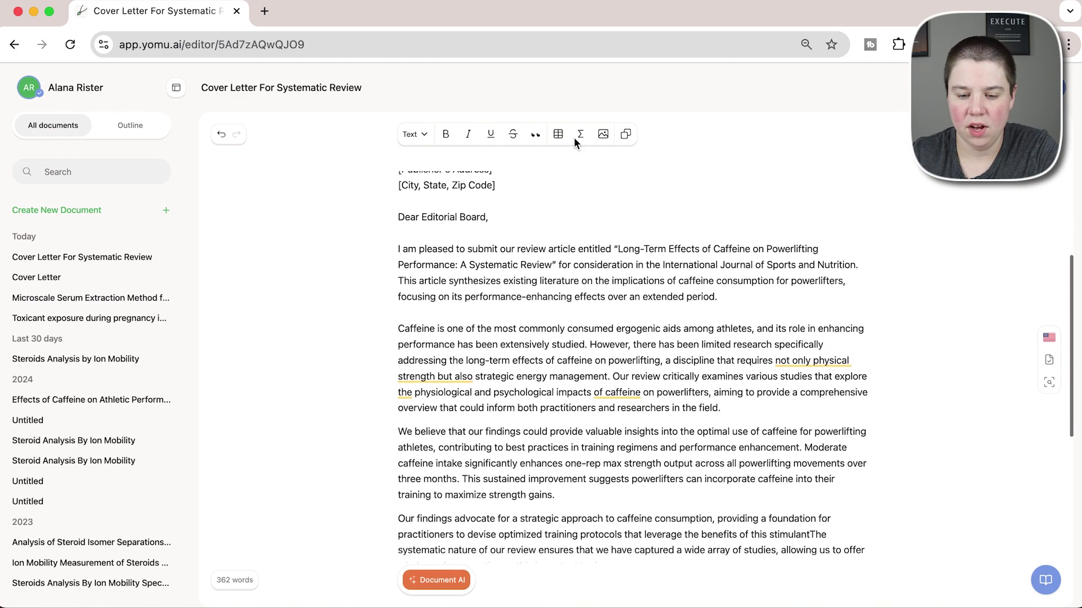
scroll(521, 423, "down", 5)
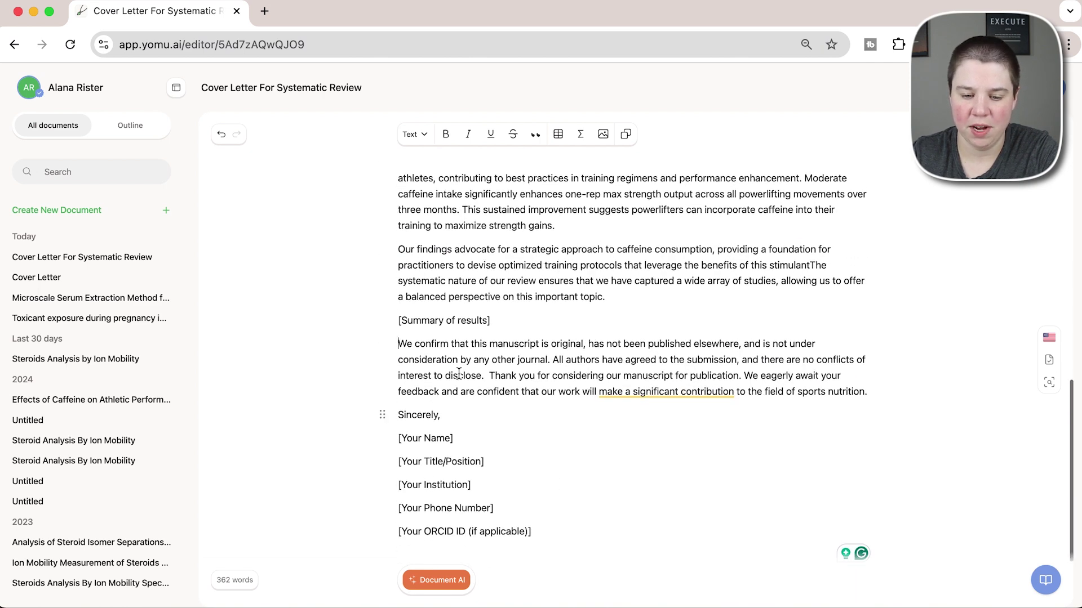
scroll(459, 374, "up", 4)
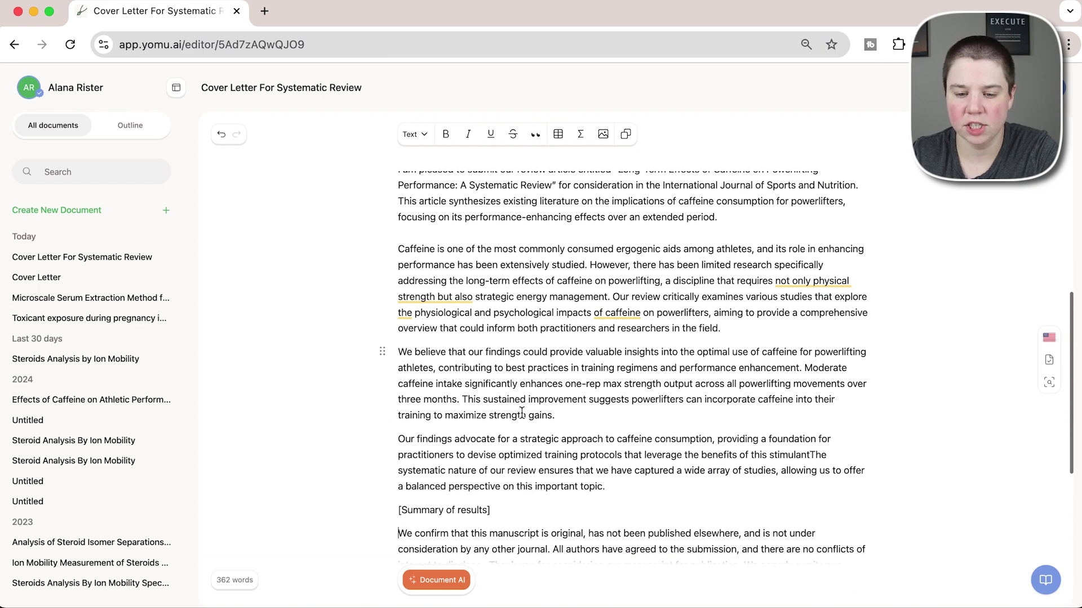
scroll(522, 413, "up", 4)
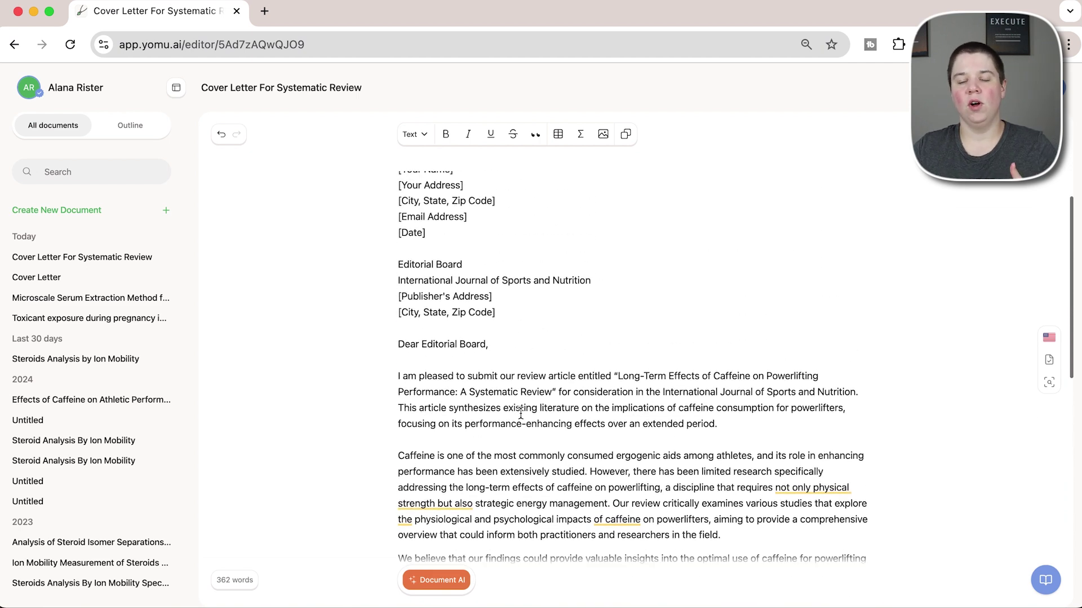